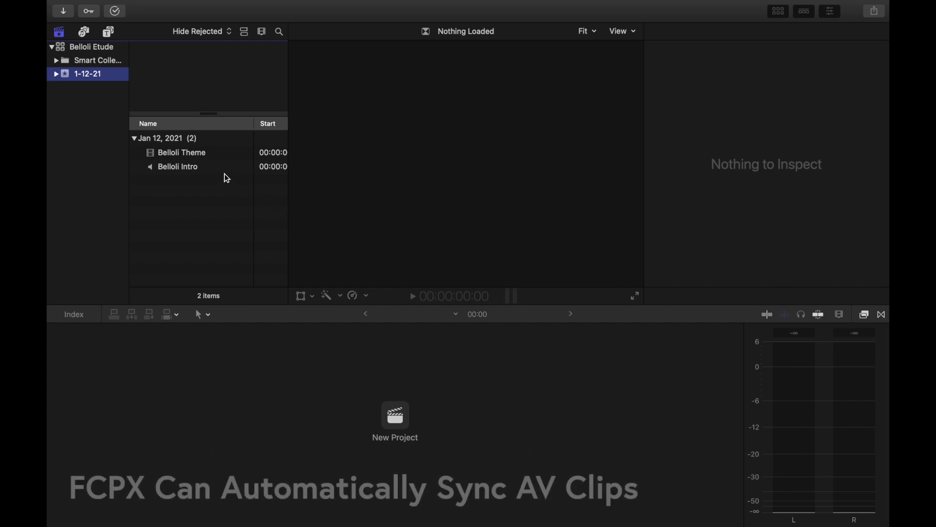
Step: Select the Belloli Theme and Belloli Intro clips and synchronize them into one clip with the default settings
{"action": "left_click_drag", "start_coordinate": [224, 186], "coordinate": [222, 158]}
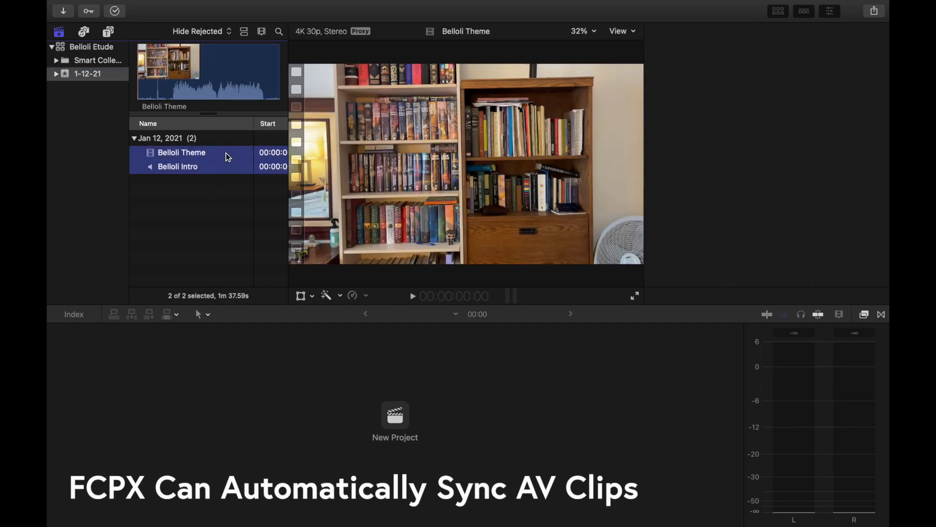
{"action": "right_click", "coordinate": [232, 164]}
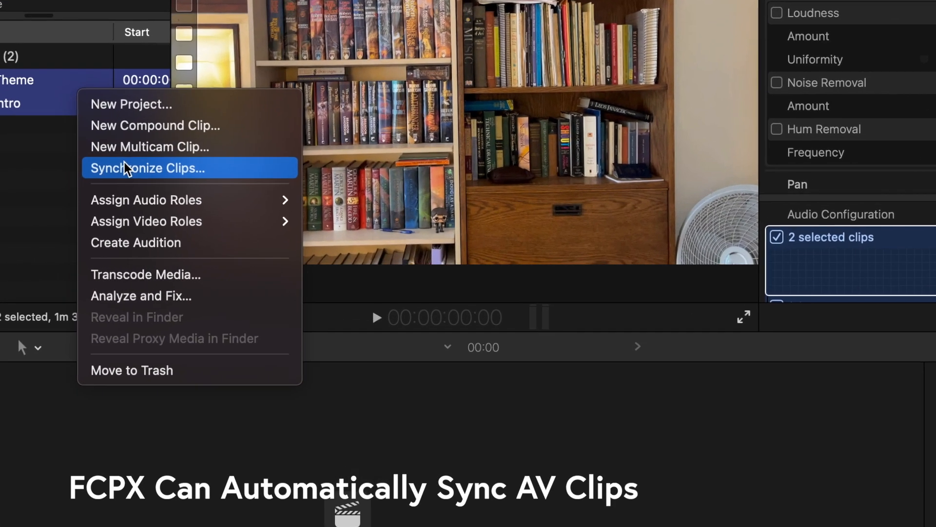
{"action": "left_click", "coordinate": [256, 206]}
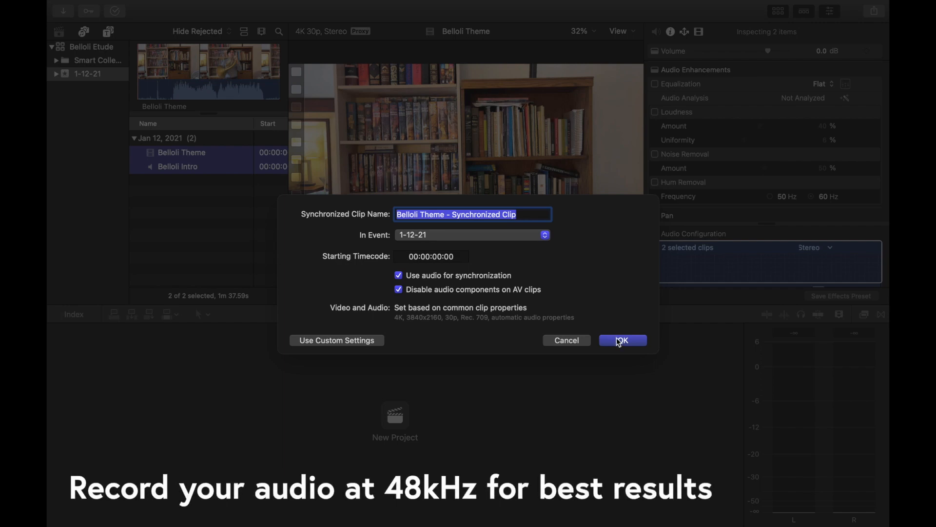
{"action": "left_click", "coordinate": [624, 341]}
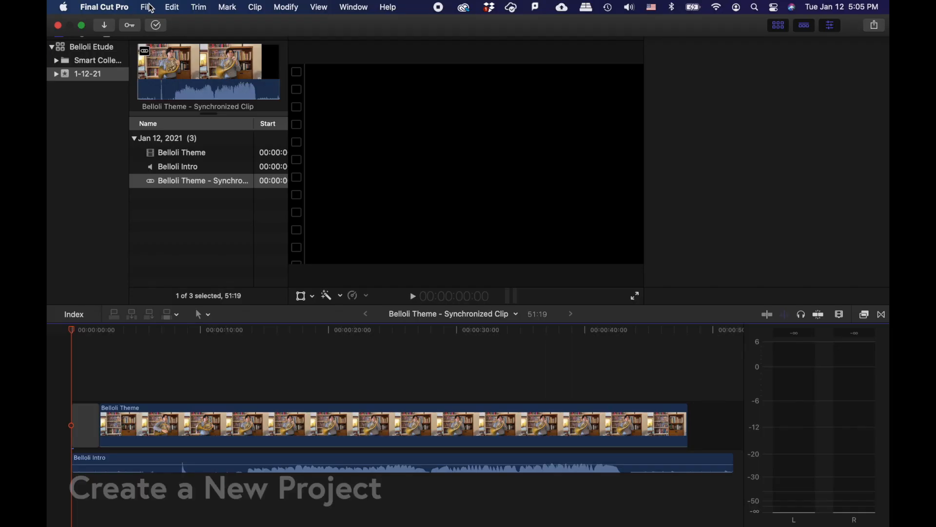
Step: Start a new project and name it Belloli Theme
{"action": "left_click", "coordinate": [146, 7]}
{"action": "mouse_move", "coordinate": [153, 31]}
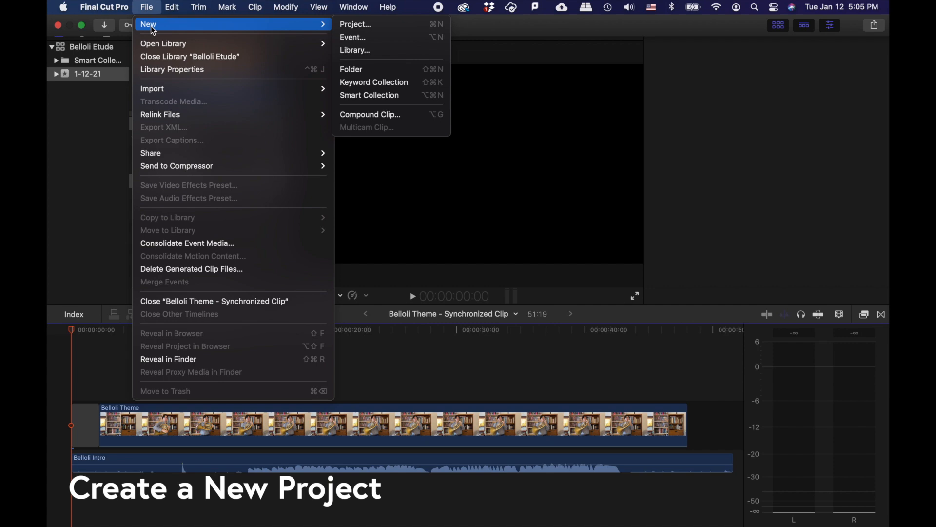
{"action": "left_click", "coordinate": [360, 25]}
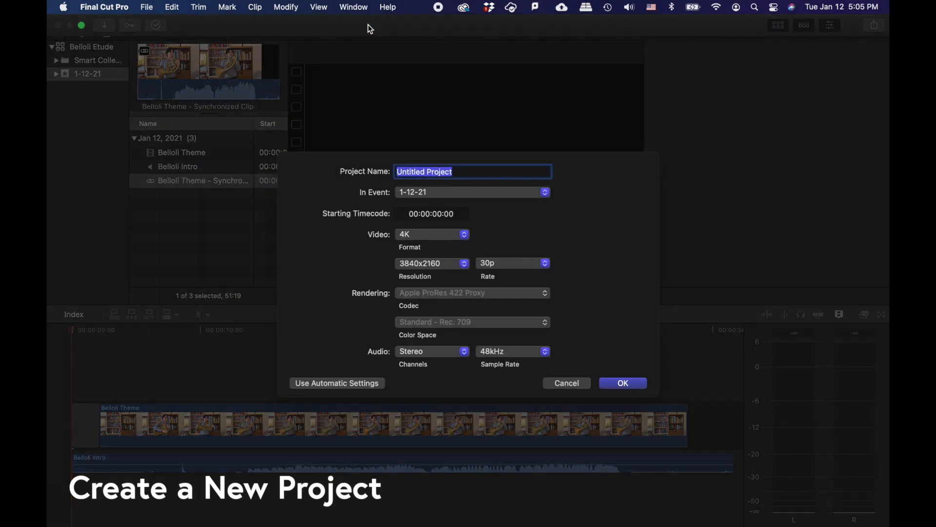
{"action": "type", "text": "Belloli Theme"}
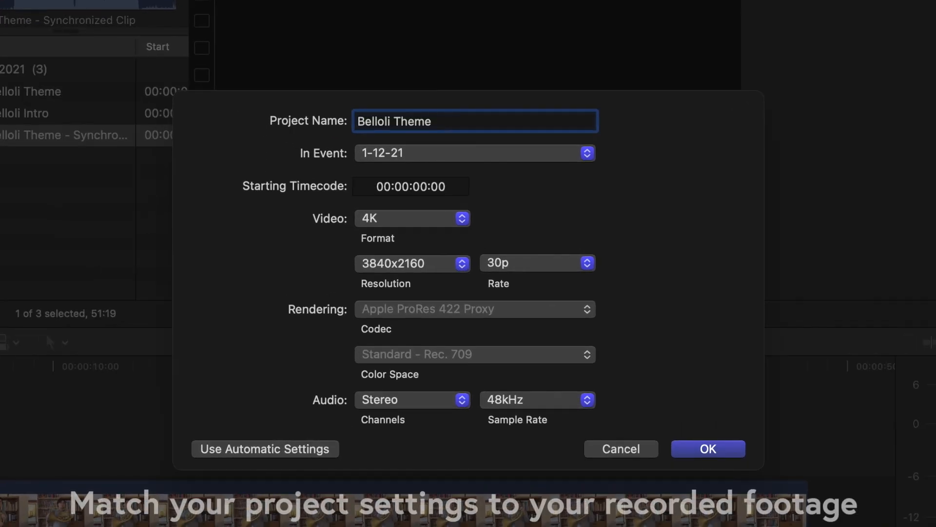
Step: Switch the project's video format to 1080p HD, then back to 4K
{"action": "left_click", "coordinate": [424, 218]}
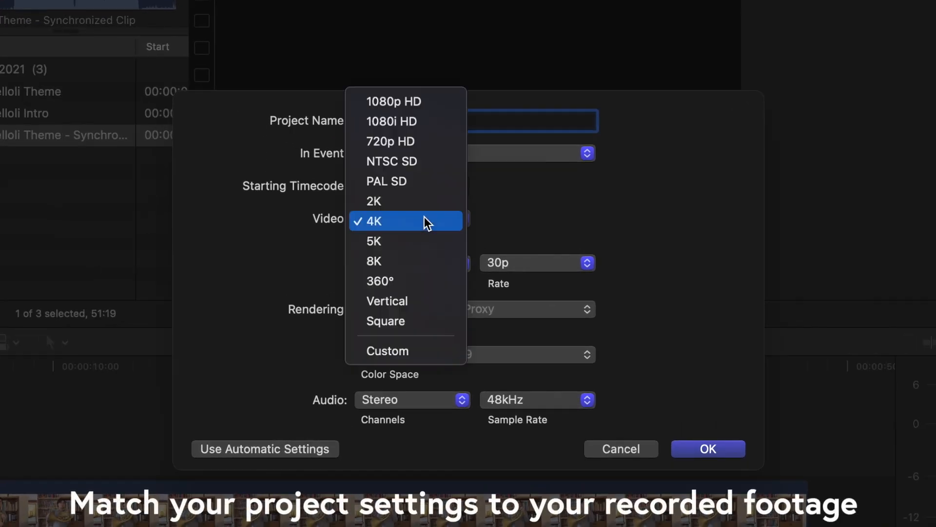
{"action": "left_click", "coordinate": [408, 101]}
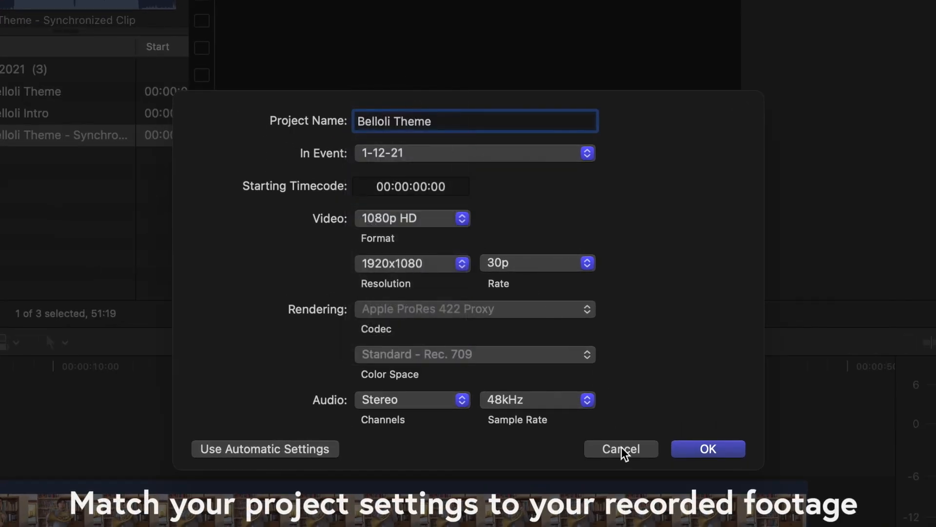
{"action": "left_click", "coordinate": [432, 221]}
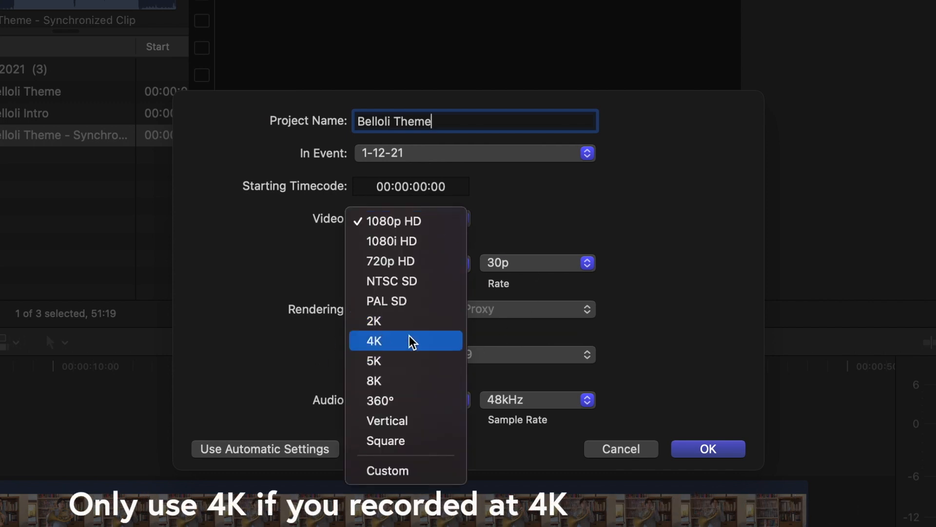
{"action": "left_click", "coordinate": [449, 339]}
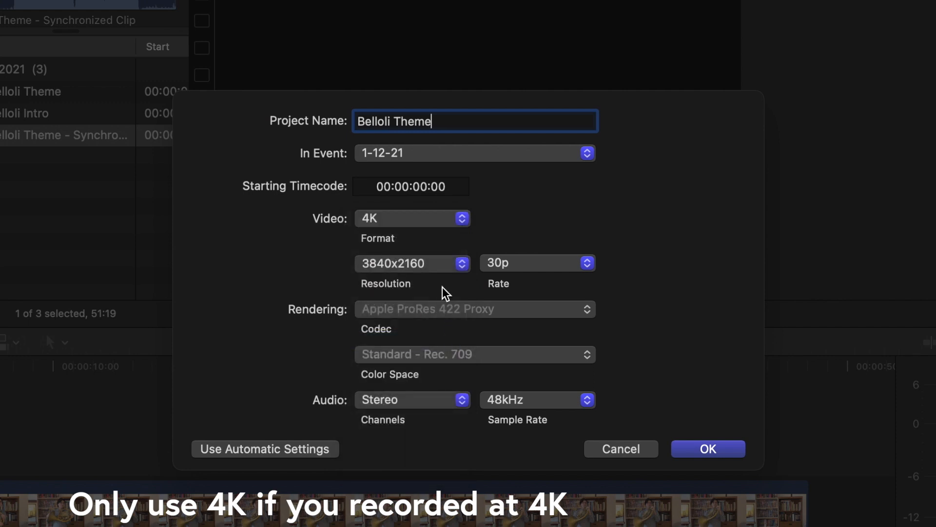
Step: Set the video format to Square, then to Vertical
{"action": "left_click", "coordinate": [462, 219]}
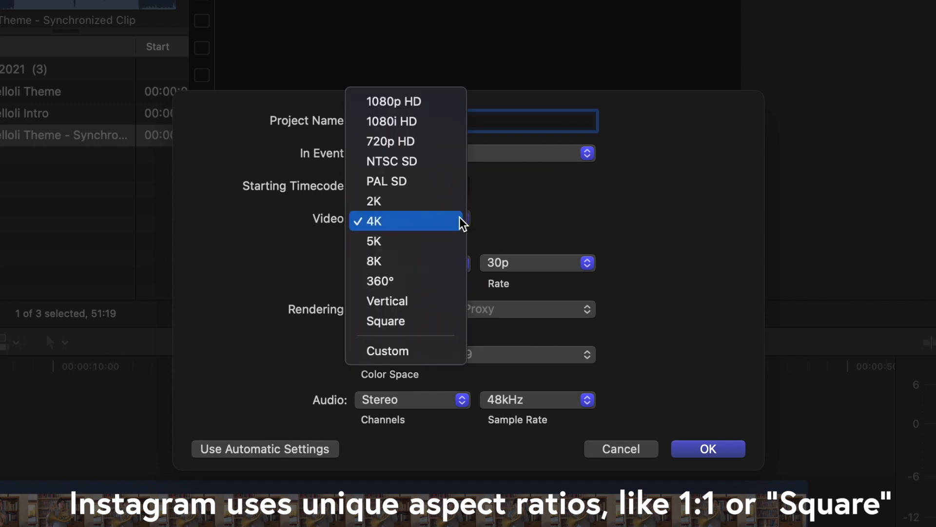
{"action": "left_click", "coordinate": [439, 321]}
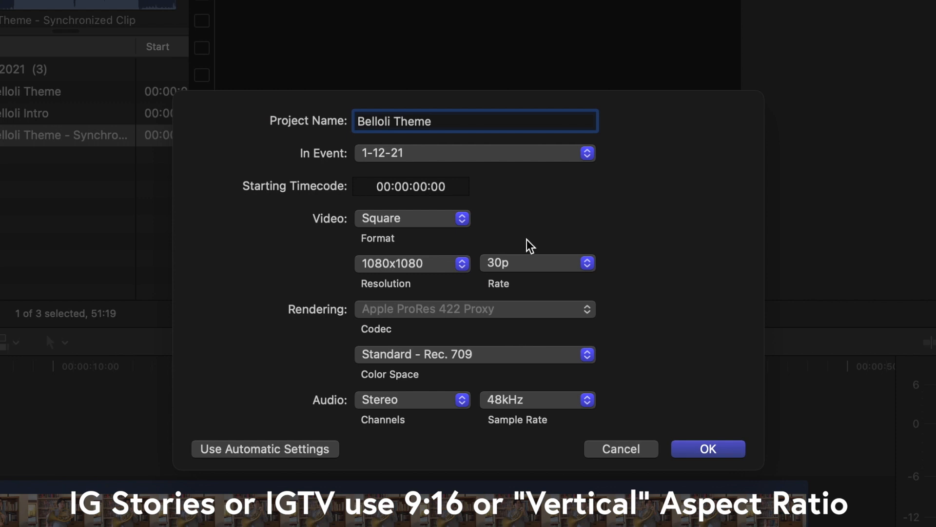
{"action": "left_click", "coordinate": [449, 224]}
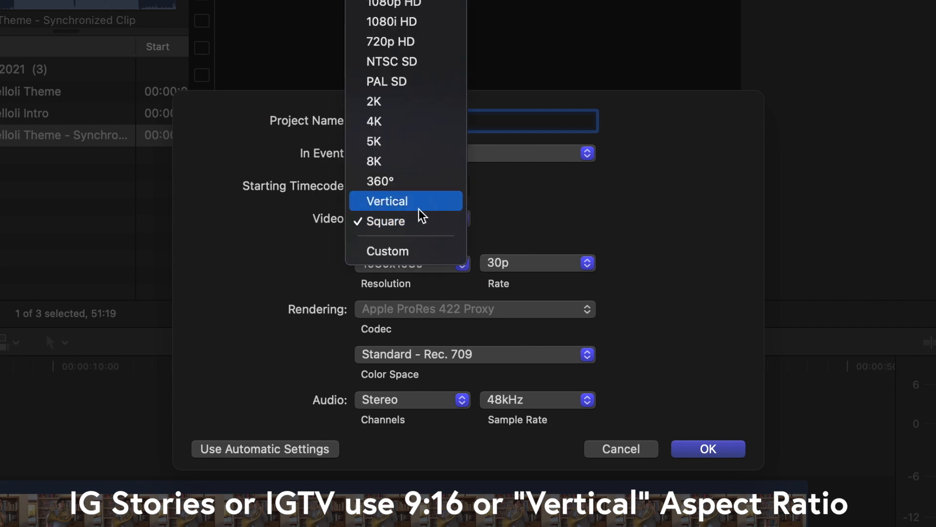
{"action": "left_click", "coordinate": [380, 207]}
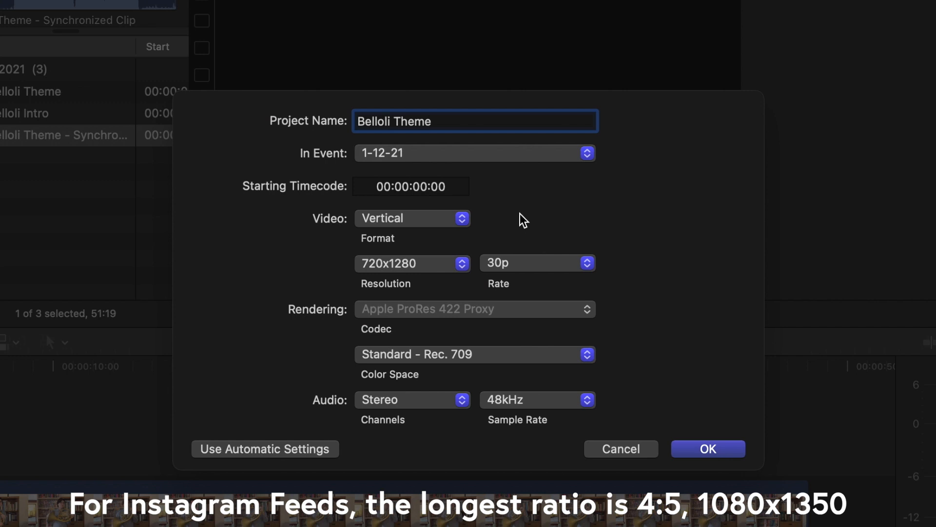
Step: Choose the Custom video format and enter 1080 as a resolution dimension
{"action": "left_click", "coordinate": [447, 214]}
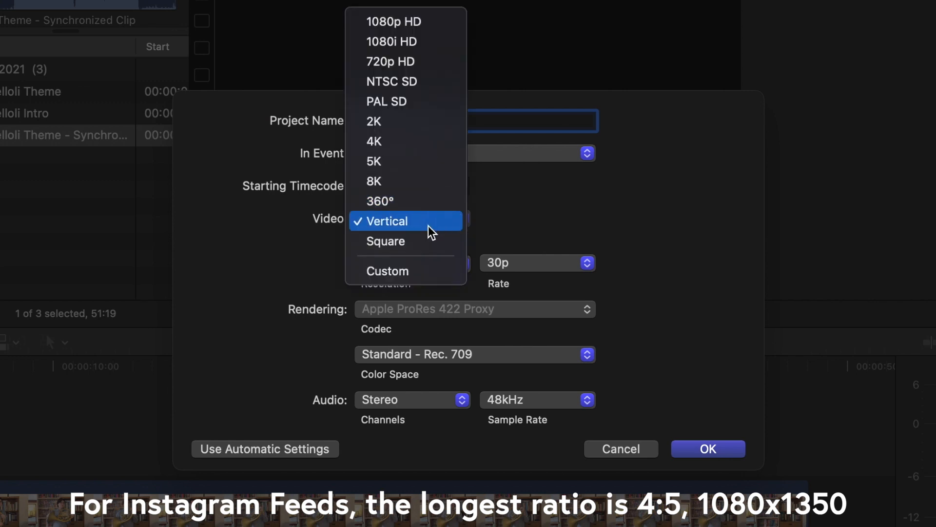
{"action": "left_click", "coordinate": [407, 268]}
{"action": "key", "text": "Tab"}
{"action": "type", "text": "1080"}
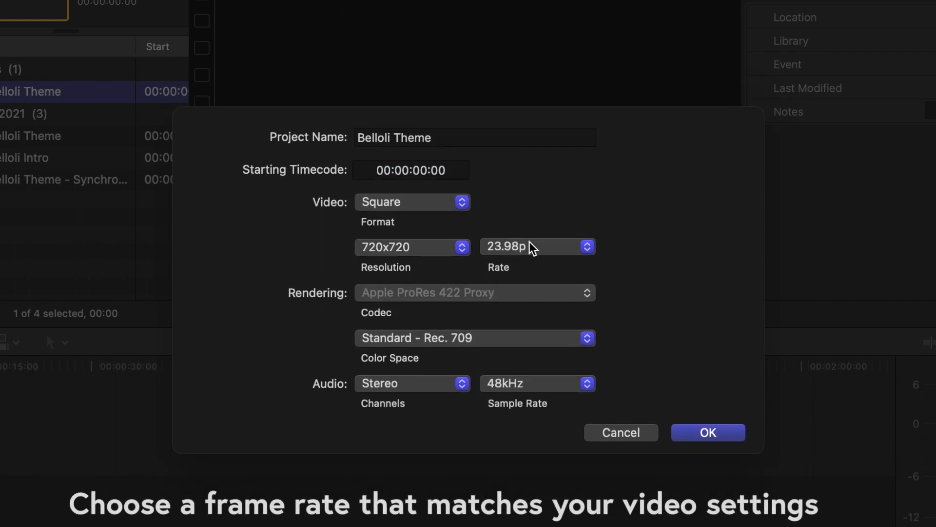
Step: Set the Square project's resolution to 1080x1080 and frame rate to 30p, and create the project
{"action": "left_click", "coordinate": [533, 248]}
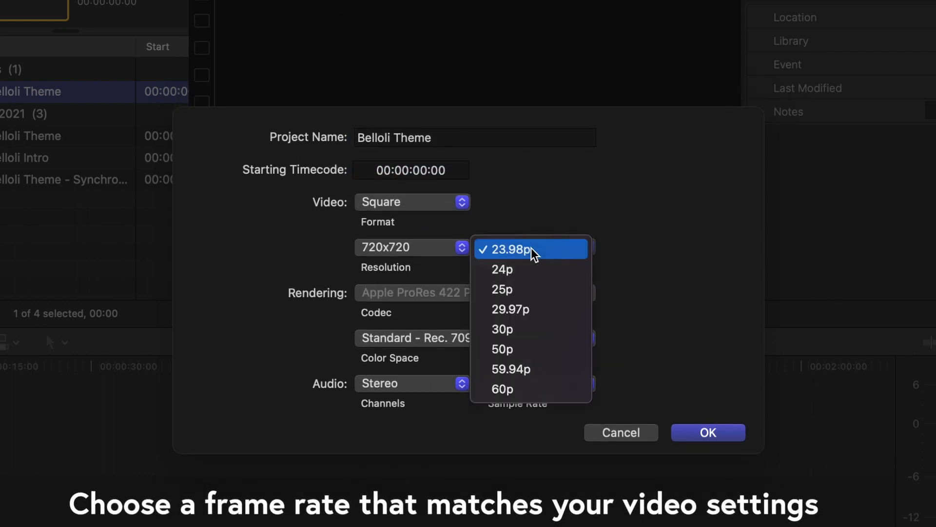
{"action": "left_click", "coordinate": [537, 251]}
{"action": "left_click", "coordinate": [445, 251]}
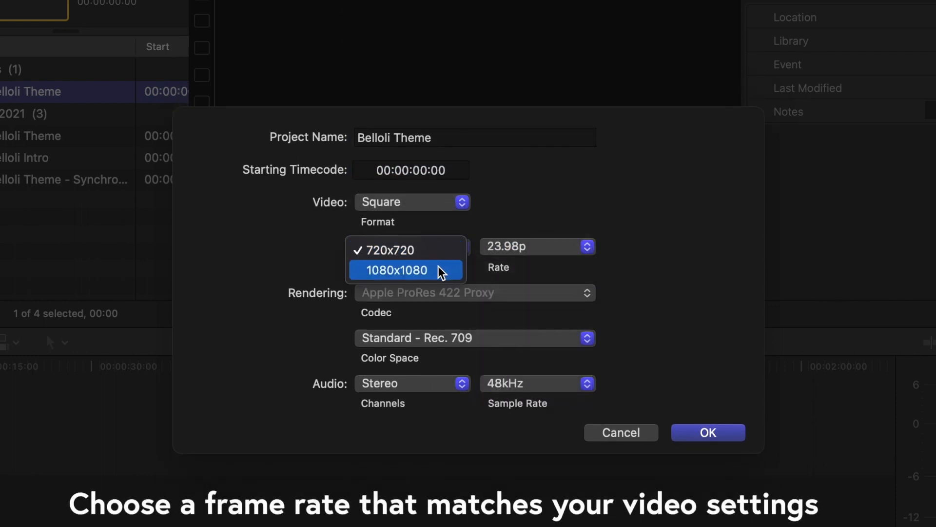
{"action": "left_click", "coordinate": [439, 270]}
{"action": "left_click", "coordinate": [578, 252]}
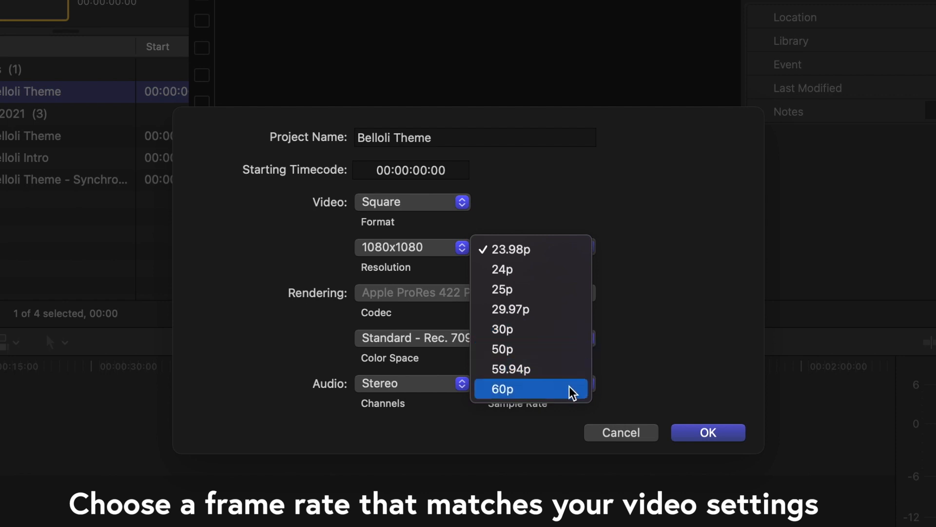
{"action": "left_click", "coordinate": [540, 331]}
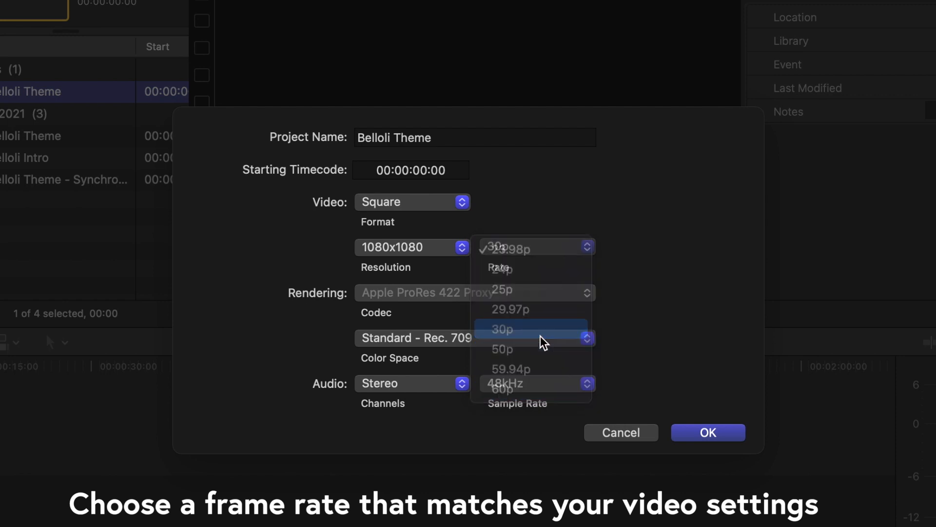
{"action": "left_click", "coordinate": [708, 432]}
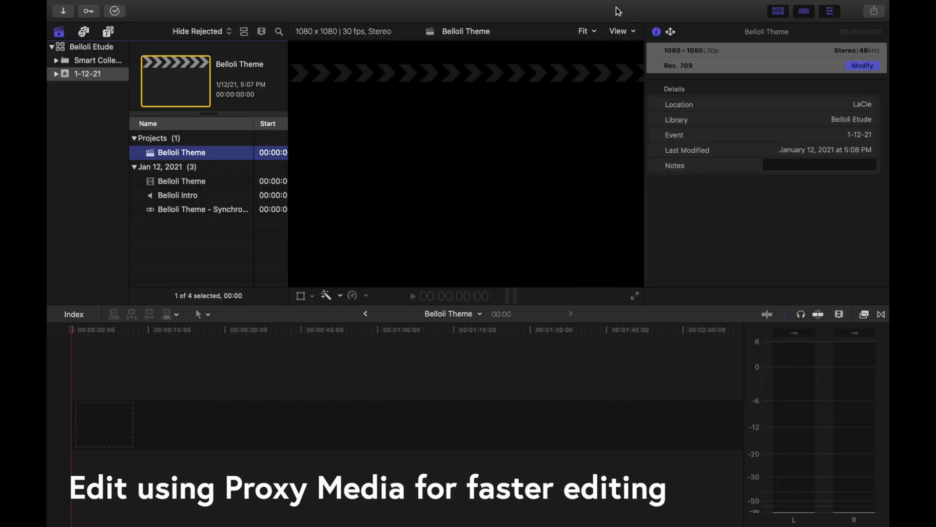
Step: Set viewer media playback to Proxy Preferred
{"action": "left_click", "coordinate": [622, 30]}
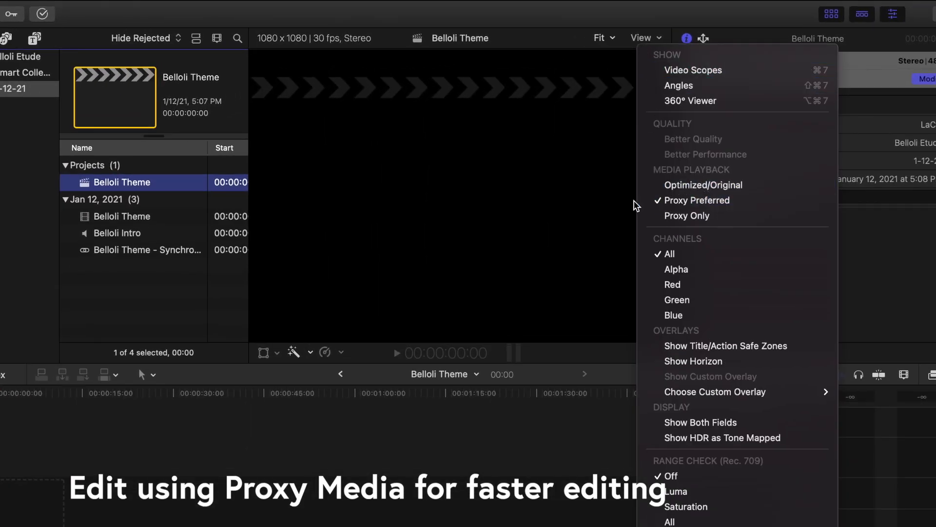
{"action": "left_click", "coordinate": [759, 201]}
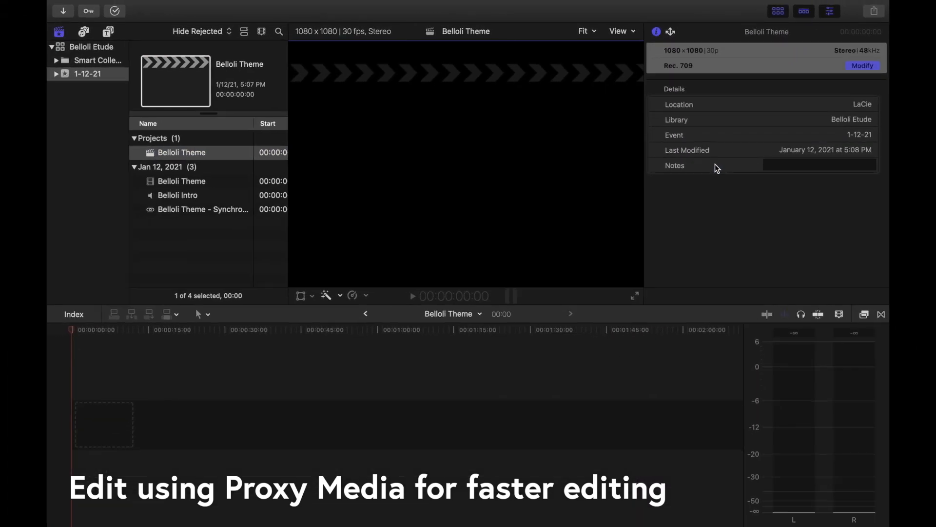
Step: Add the synchronized clip to the project timeline and lift it from the storyline
{"action": "left_click", "coordinate": [199, 210]}
{"action": "left_click_drag", "start_coordinate": [197, 212], "coordinate": [101, 445]}
{"action": "right_click", "coordinate": [131, 433]}
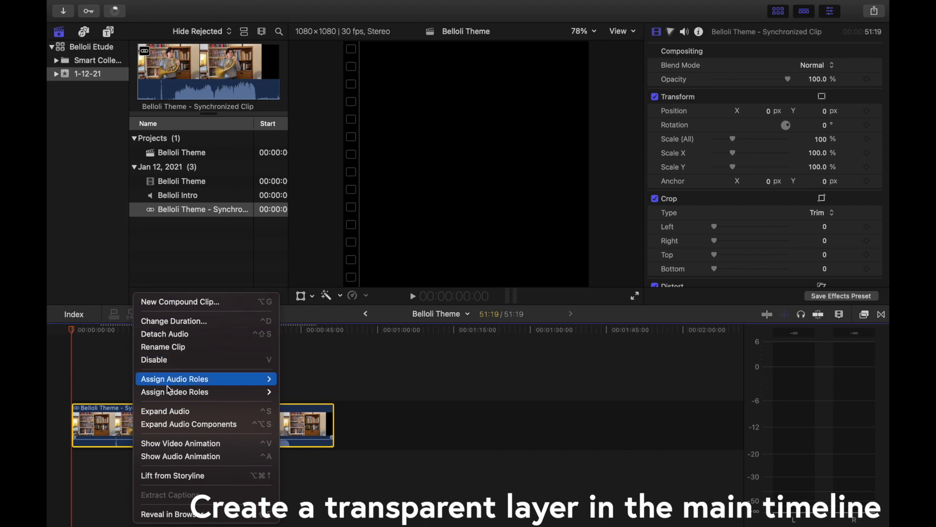
{"action": "left_click", "coordinate": [164, 475]}
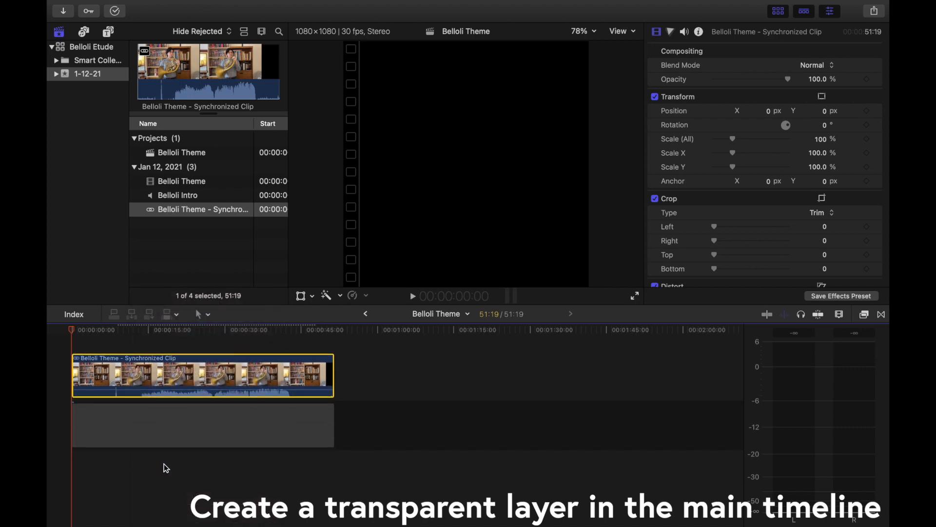
Step: Place the 360° Color Solid generator in the storyline beneath the synchronized clip
{"action": "left_click", "coordinate": [109, 31]}
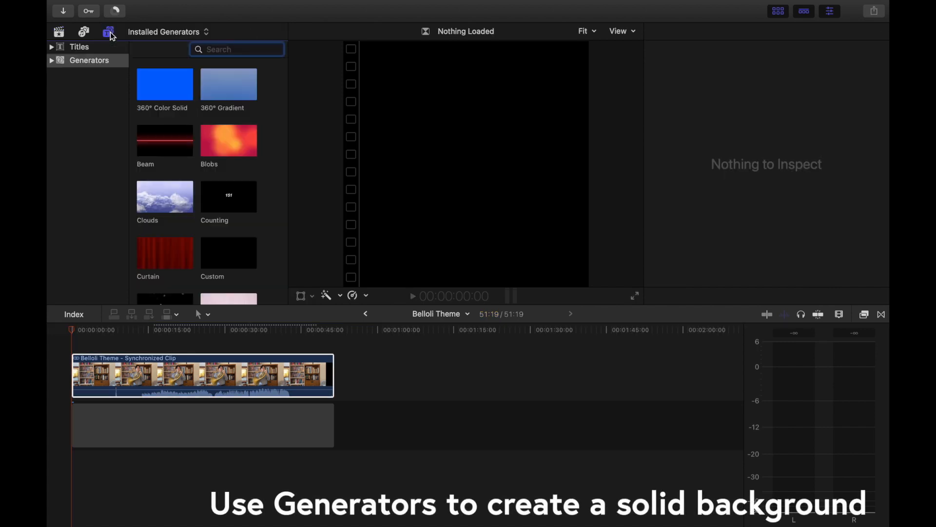
{"action": "left_click_drag", "start_coordinate": [161, 88], "coordinate": [137, 426]}
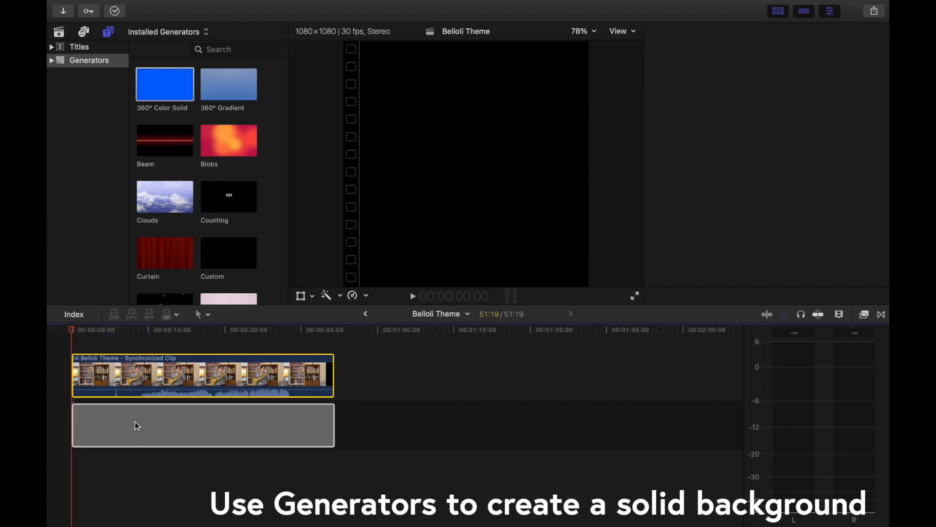
{"action": "left_click", "coordinate": [203, 467]}
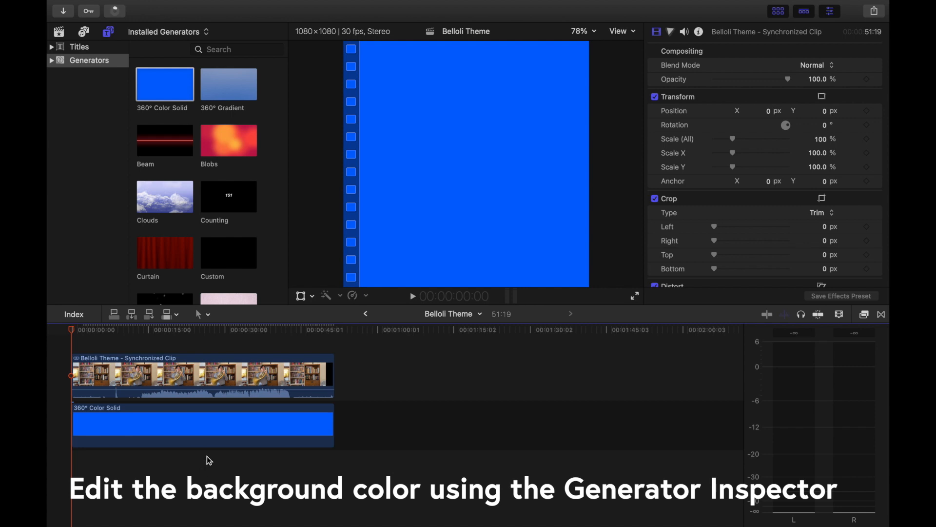
Step: Set the color solid generator's color to hex FFFFFF in the RGB sliders color picker
{"action": "left_click", "coordinate": [226, 431]}
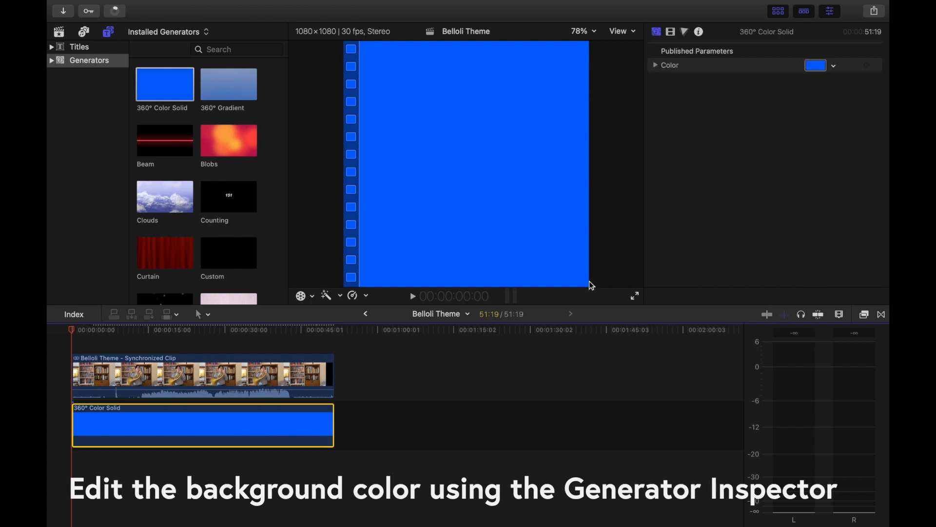
{"action": "left_click", "coordinate": [815, 67]}
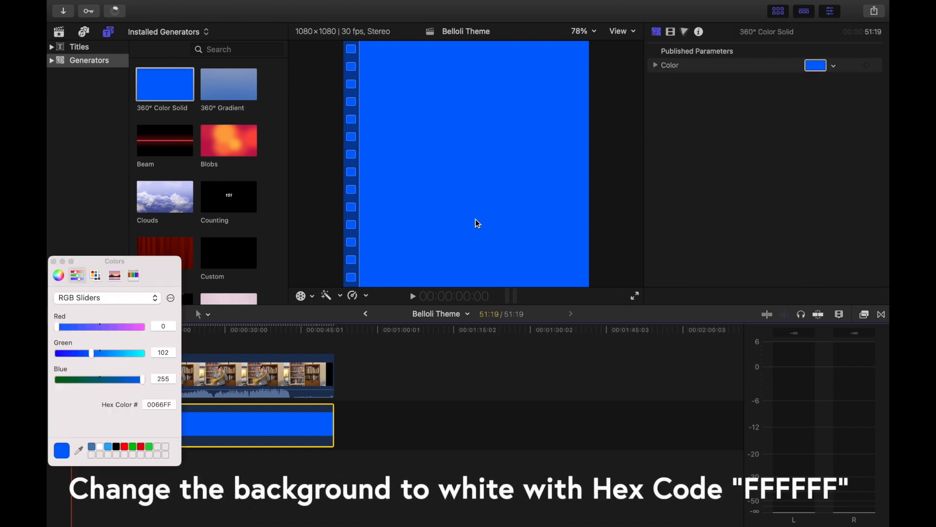
{"action": "left_click", "coordinate": [81, 281]}
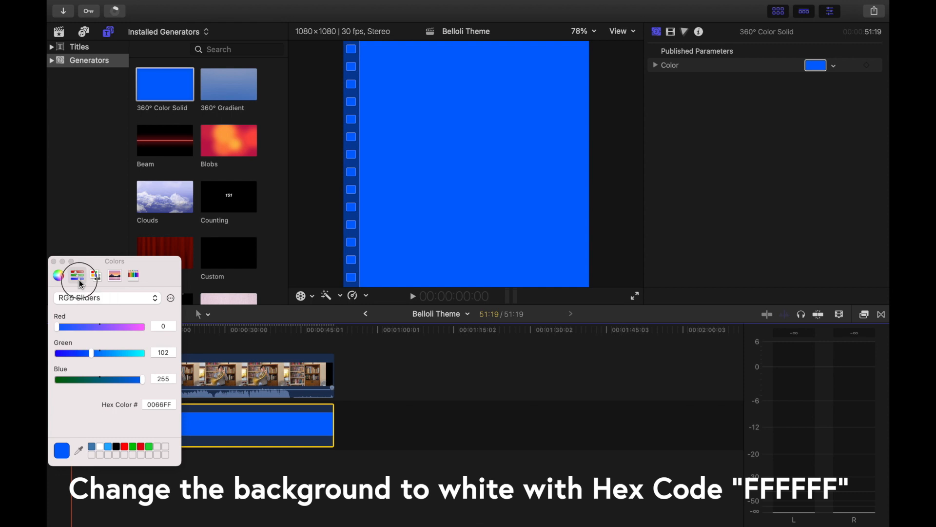
{"action": "double_click", "coordinate": [161, 405]}
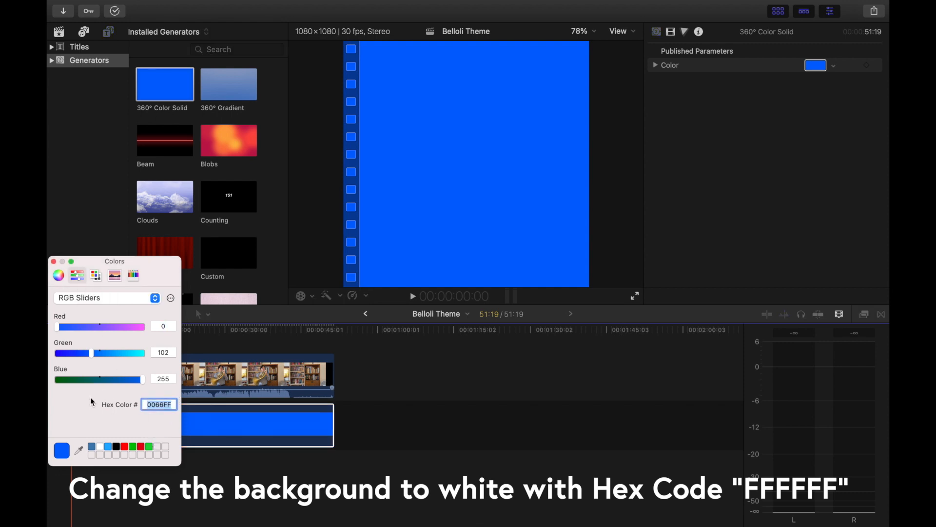
{"action": "type", "text": "FFFFFF"}
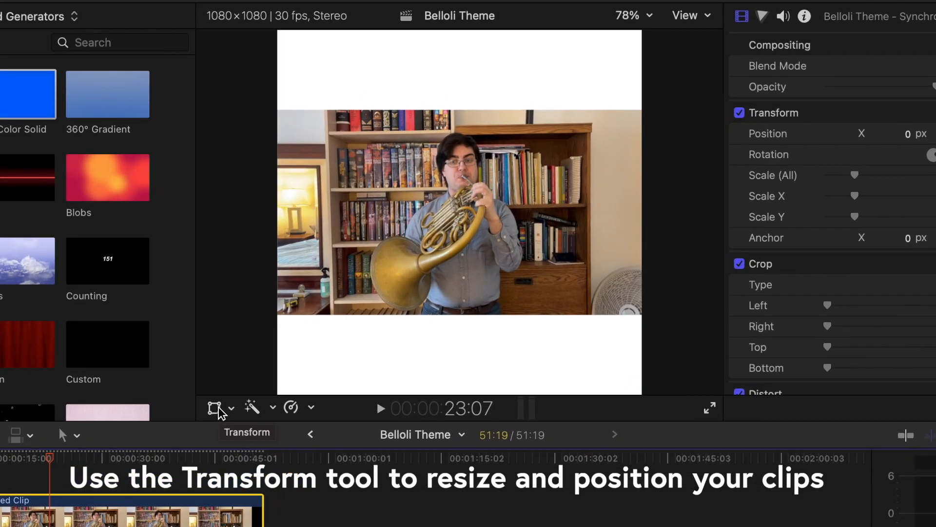
Step: With the Transform tool, move the synchronized clip up and enlarge it to fill the frame's upper part, about X -9, Y 150 px
{"action": "left_click", "coordinate": [215, 408]}
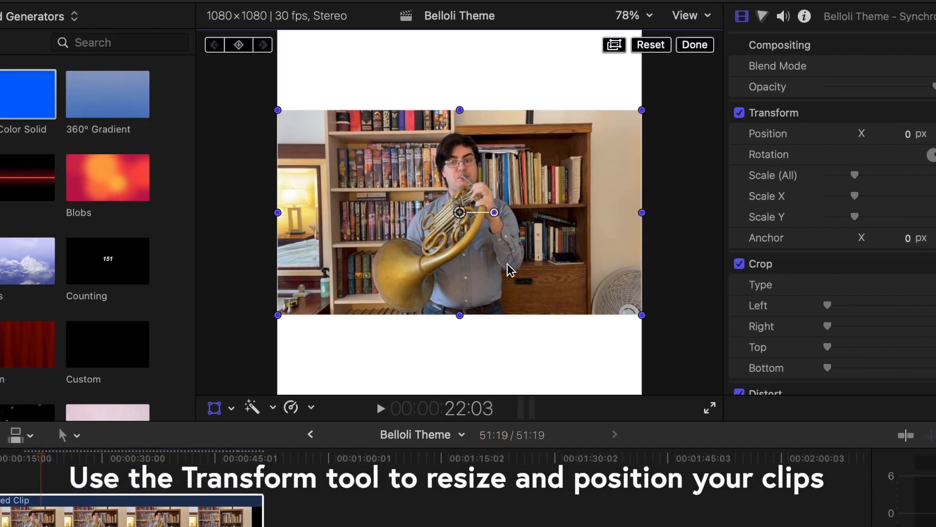
{"action": "left_click_drag", "start_coordinate": [508, 268], "coordinate": [511, 171]}
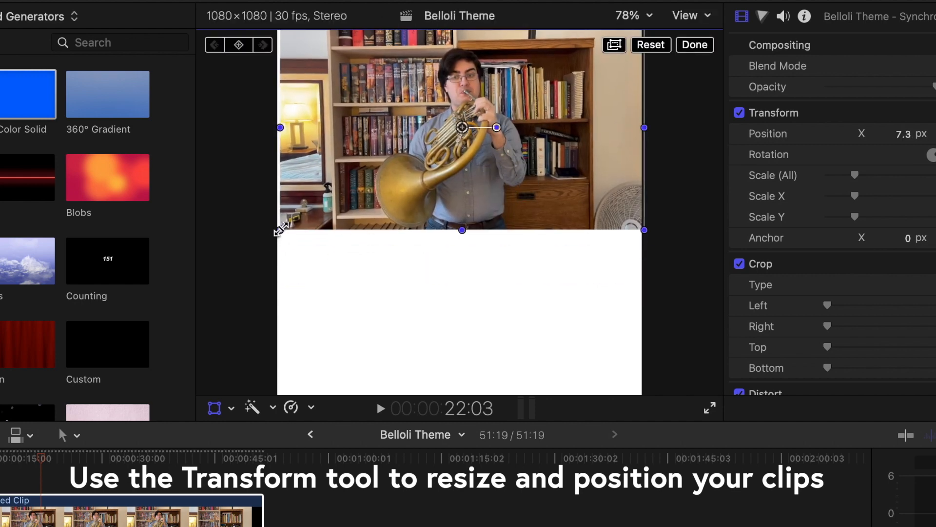
{"action": "left_click_drag", "start_coordinate": [279, 230], "coordinate": [219, 271]}
{"action": "mouse_move", "coordinate": [429, 182]}
{"action": "left_mouse_down"}
{"action": "mouse_move", "coordinate": [417, 214]}
{"action": "mouse_move", "coordinate": [426, 200]}
{"action": "left_mouse_up"}
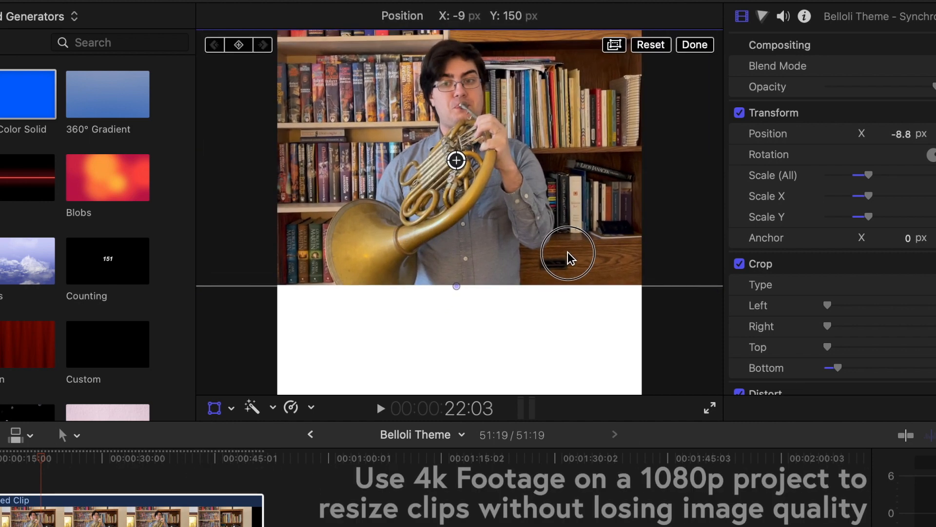
Step: Adjust the synchronized clip's frame in the viewer and raise its overall scale to about 177%
{"action": "left_click_drag", "start_coordinate": [566, 257], "coordinate": [571, 267]}
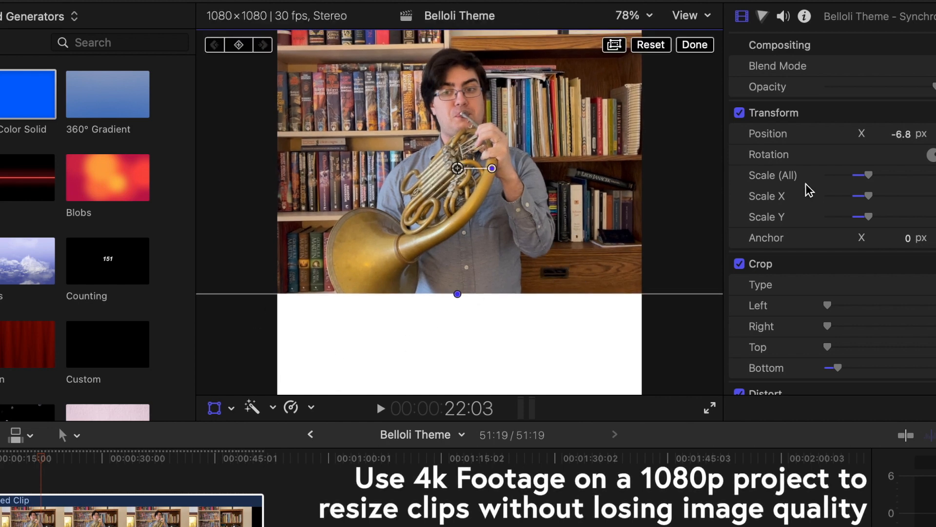
{"action": "left_click_drag", "start_coordinate": [873, 178], "coordinate": [880, 178]}
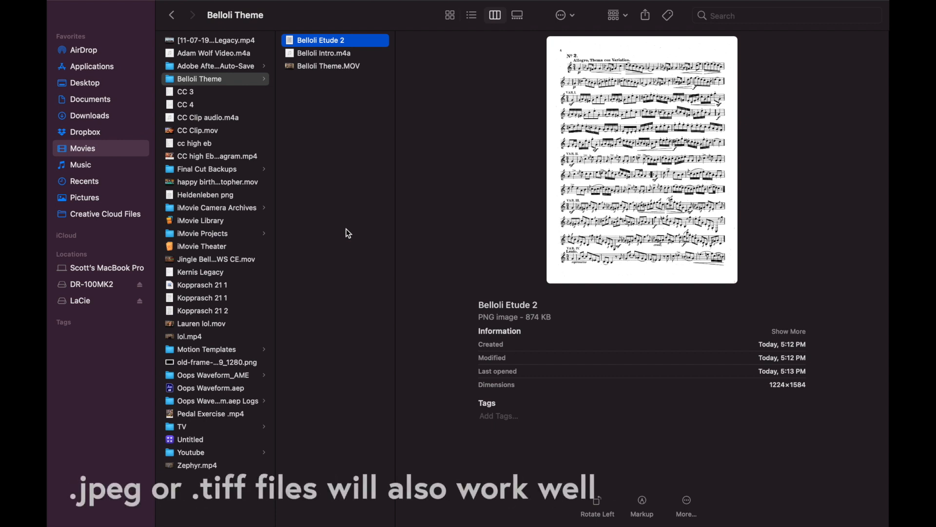
Step: Switch to Preview, open the Belloli Etude 2 image and export it as PNG into the Belloli Theme folder
{"action": "double_click", "coordinate": [301, 42]}
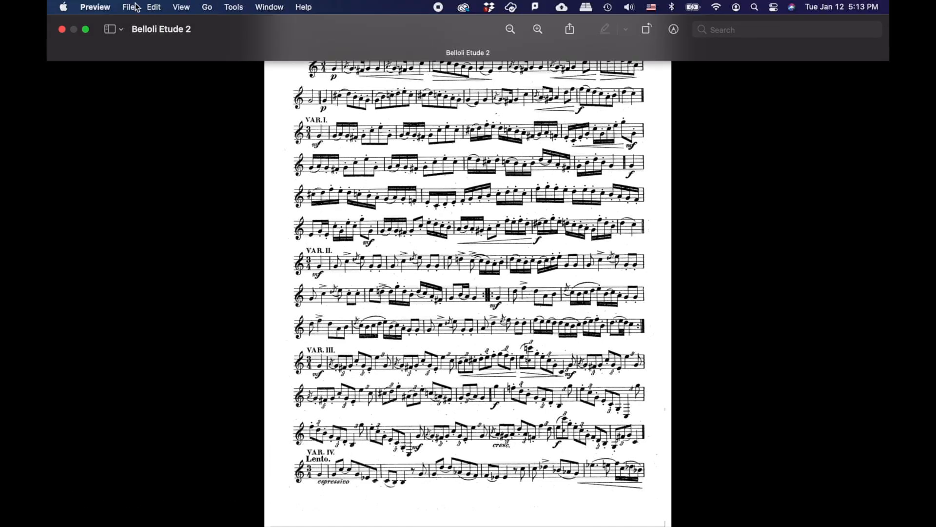
{"action": "left_click", "coordinate": [136, 7]}
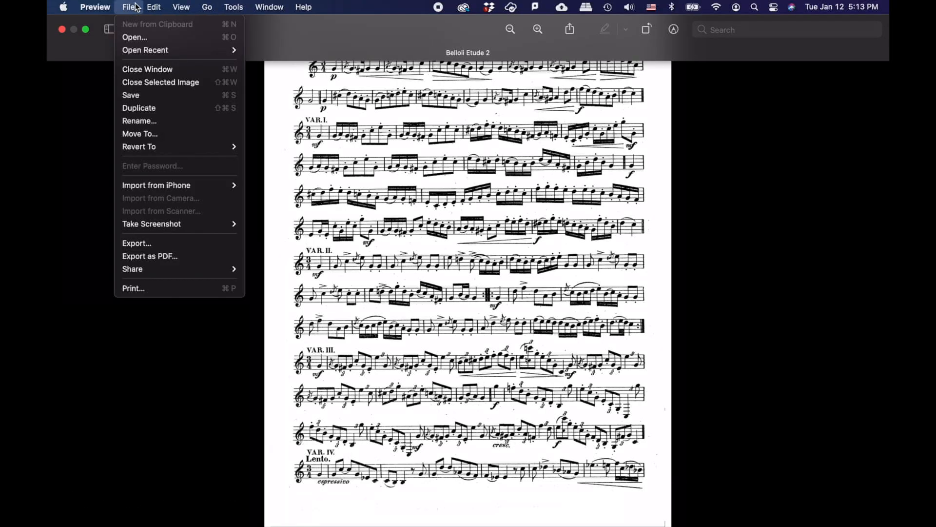
{"action": "left_click", "coordinate": [142, 243]}
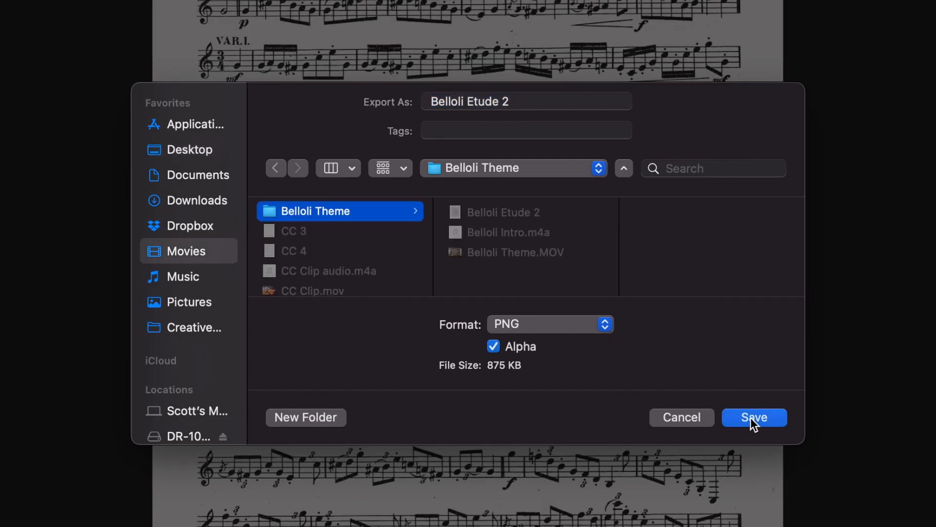
{"action": "left_click", "coordinate": [652, 360]}
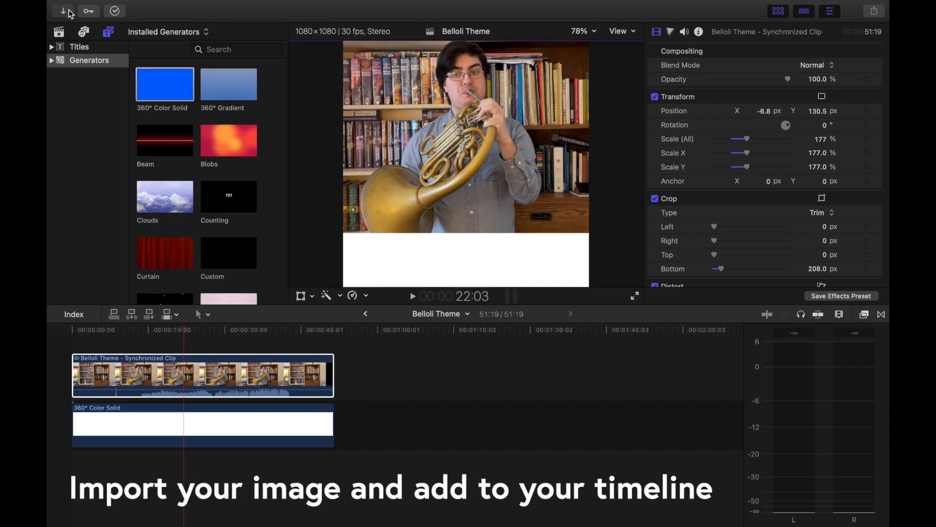
Step: Import the Belloli Etude 2 png image from the Belloli Theme folder into the event
{"action": "left_click", "coordinate": [70, 12]}
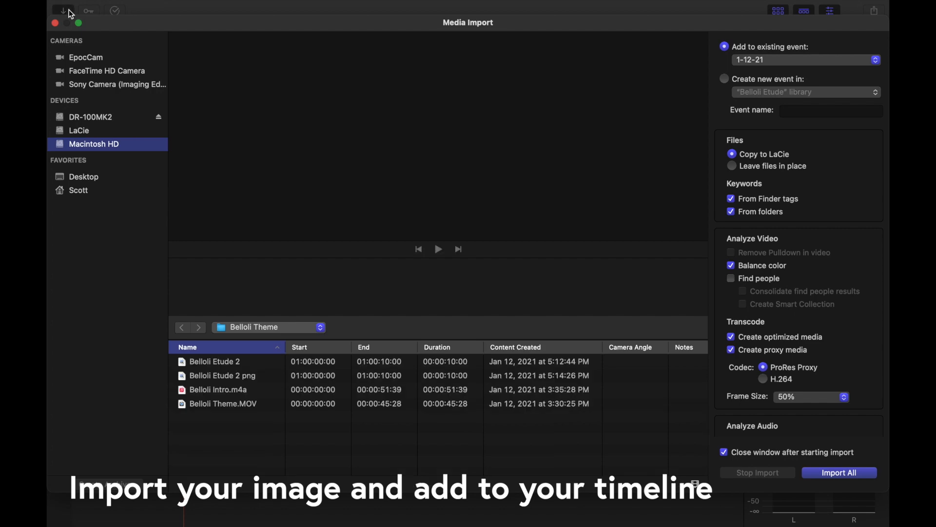
{"action": "left_click", "coordinate": [230, 376]}
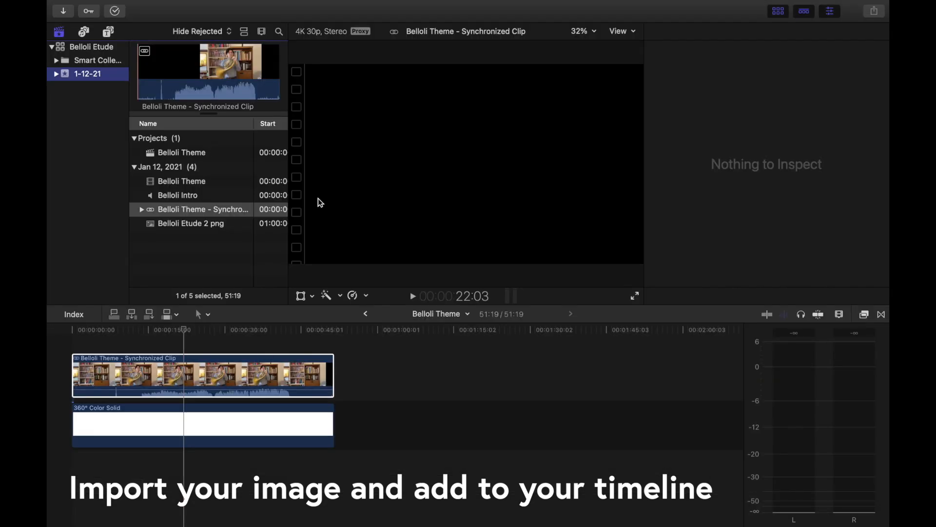
Step: Place the Belloli Etude 2 png between the synchronized clip and the color solid, trimming its ends to match
{"action": "left_click", "coordinate": [195, 224]}
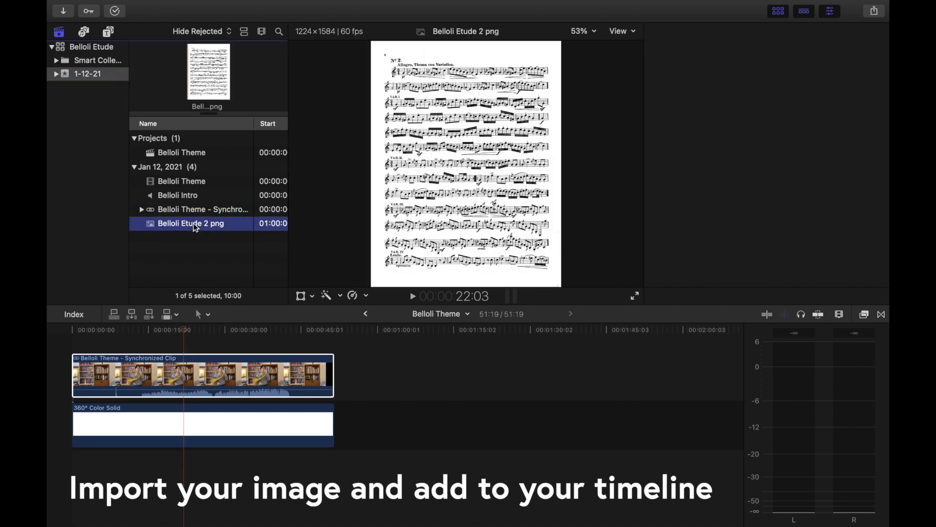
{"action": "left_click_drag", "start_coordinate": [193, 224], "coordinate": [331, 379]}
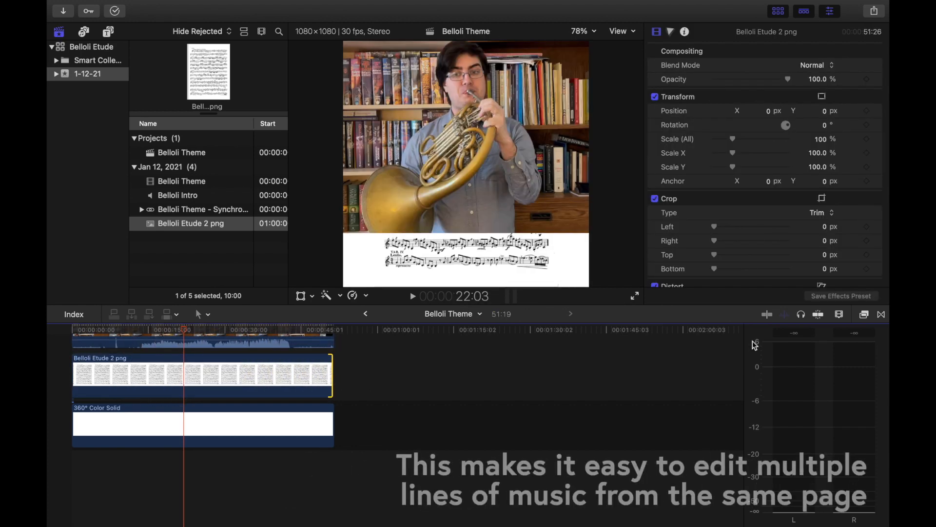
{"action": "left_click", "coordinate": [819, 314]}
{"action": "left_click_drag", "start_coordinate": [332, 416], "coordinate": [334, 417]}
{"action": "left_click_drag", "start_coordinate": [72, 417], "coordinate": [73, 417]}
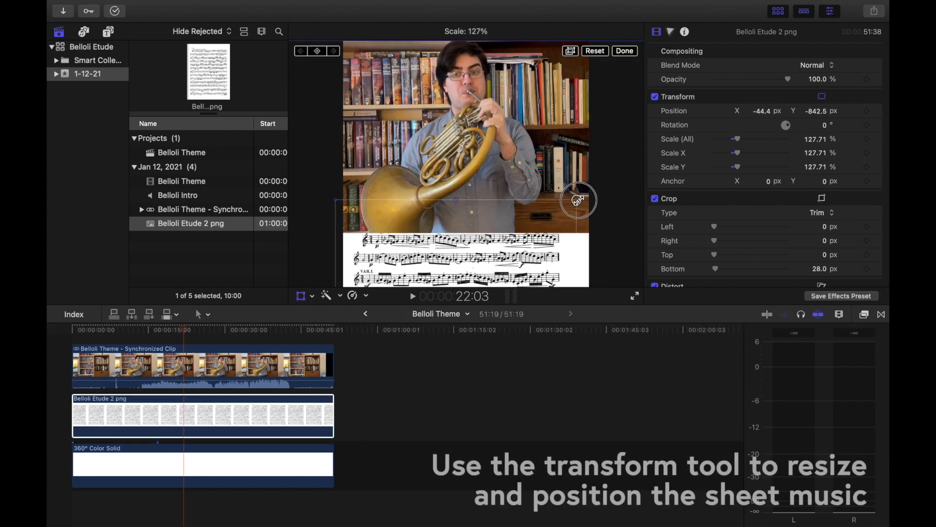
Step: With the Transform tool, enlarge the sheet music to about 138% and position it in the white lower area
{"action": "left_click_drag", "start_coordinate": [586, 198], "coordinate": [590, 192]}
{"action": "left_click_drag", "start_coordinate": [510, 241], "coordinate": [515, 268]}
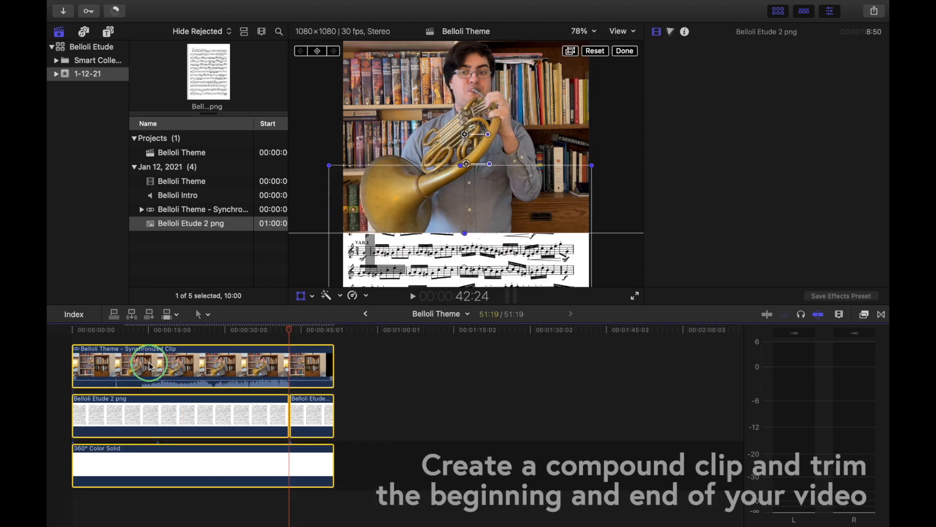
Step: Combine all the timeline clips into a new compound clip with the default name
{"action": "right_click", "coordinate": [150, 366]}
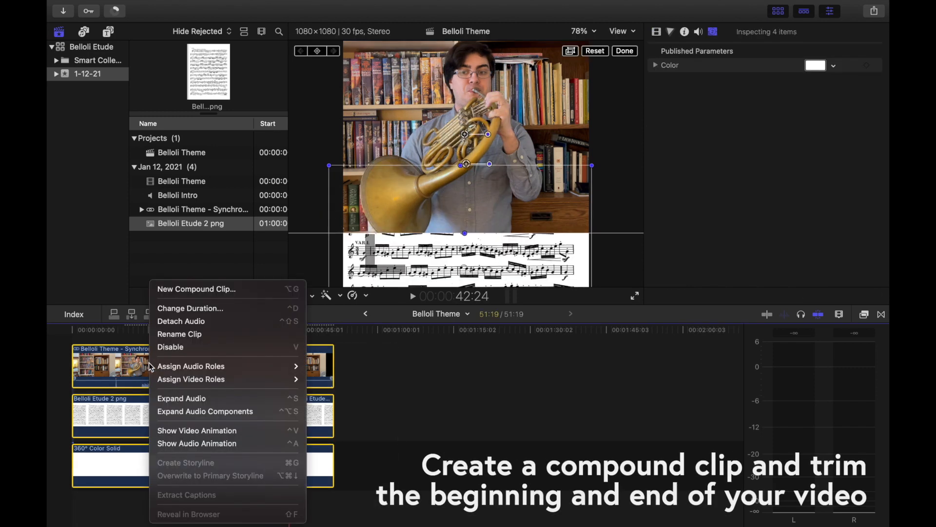
{"action": "left_click", "coordinate": [195, 288]}
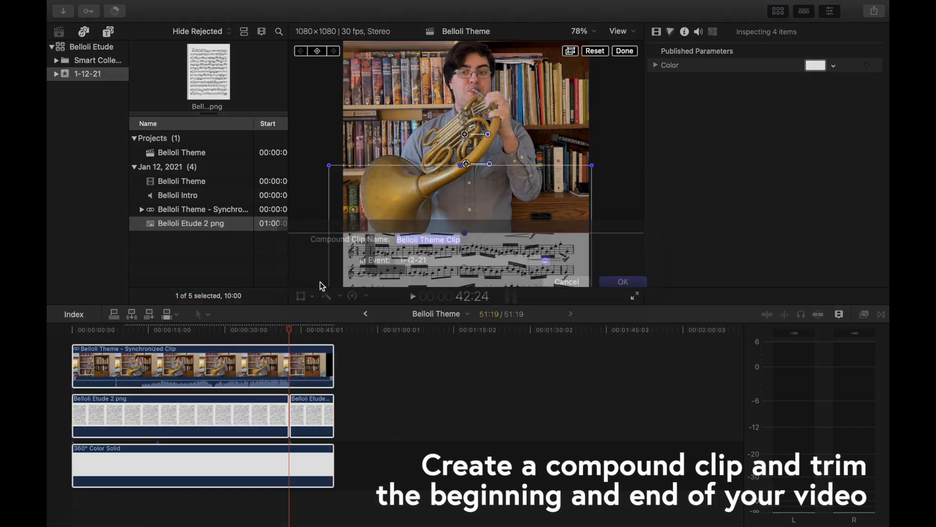
{"action": "left_click", "coordinate": [640, 301]}
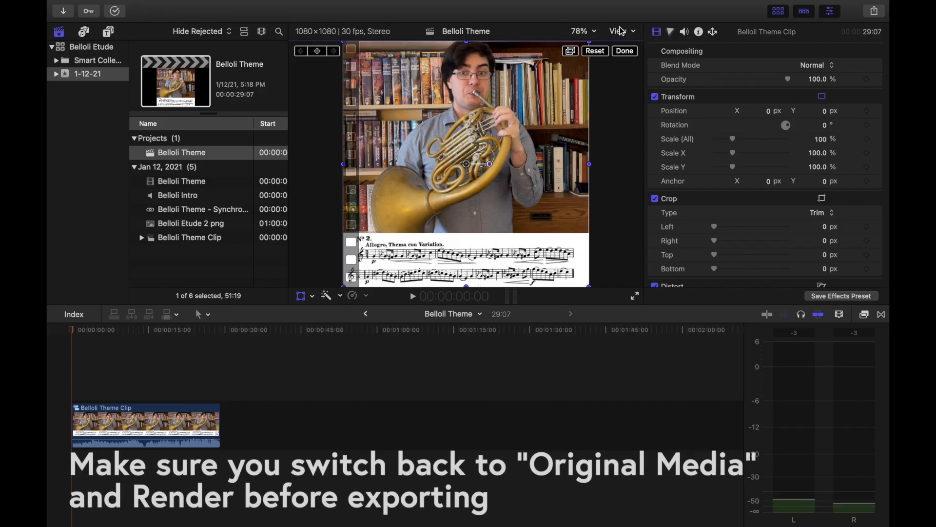
Step: Switch the viewer's media playback to Optimized/Original
{"action": "left_click", "coordinate": [623, 31]}
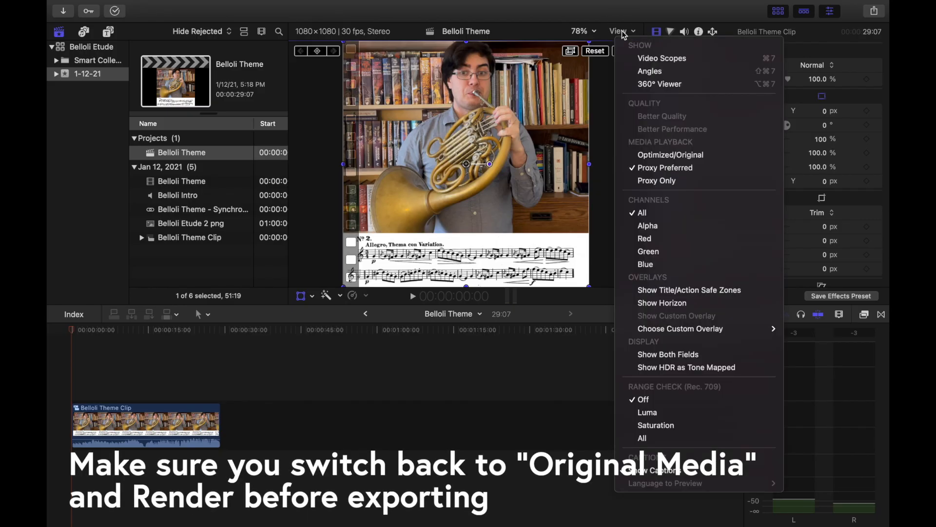
{"action": "left_click", "coordinate": [656, 155]}
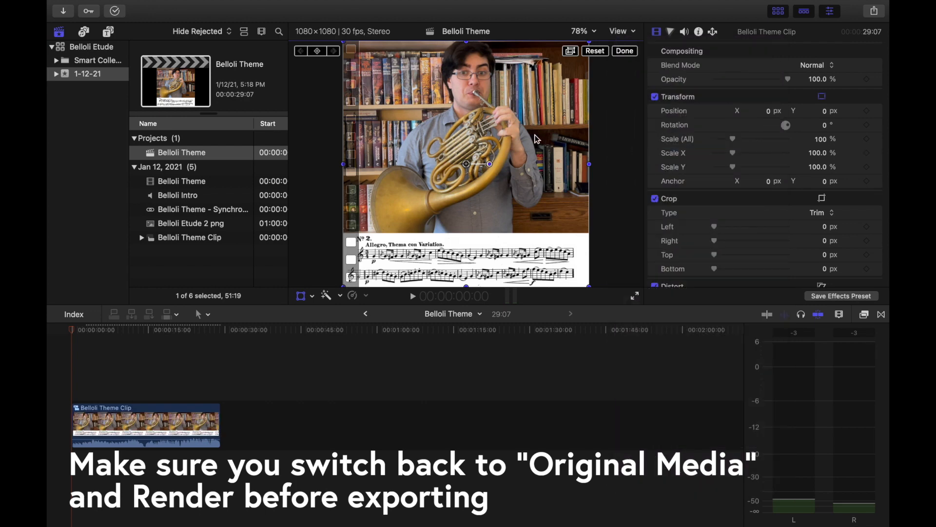
Step: Select the Belloli Theme project and open the Master File share dialog's settings
{"action": "left_click", "coordinate": [205, 154]}
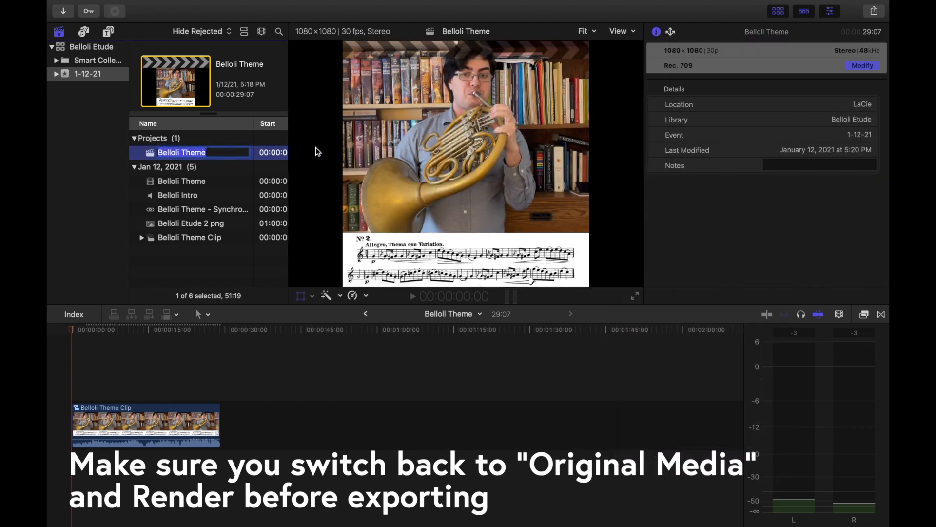
{"action": "left_click", "coordinate": [875, 10]}
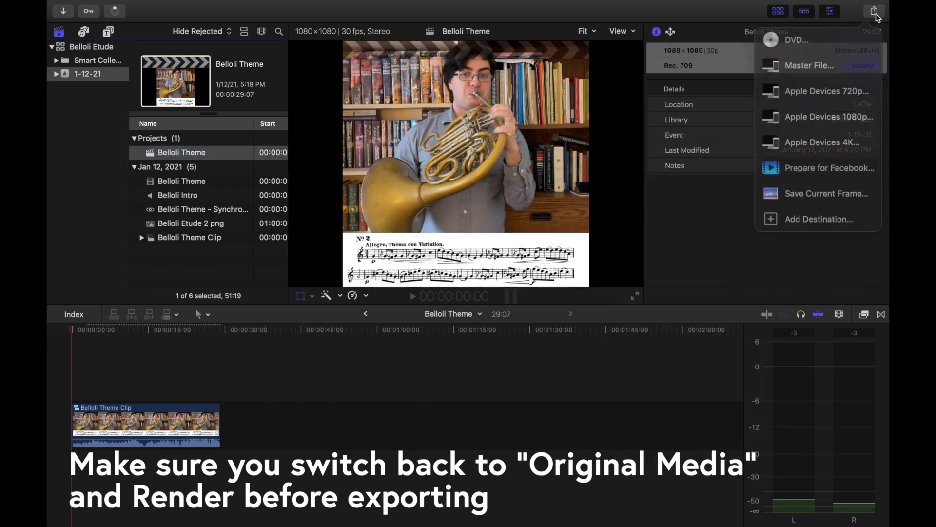
{"action": "left_click", "coordinate": [833, 63]}
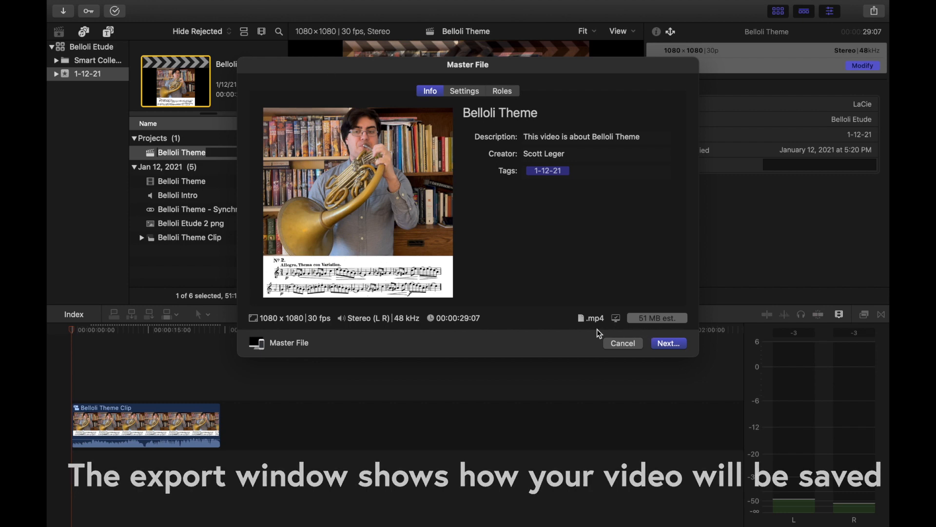
{"action": "left_click", "coordinate": [467, 97]}
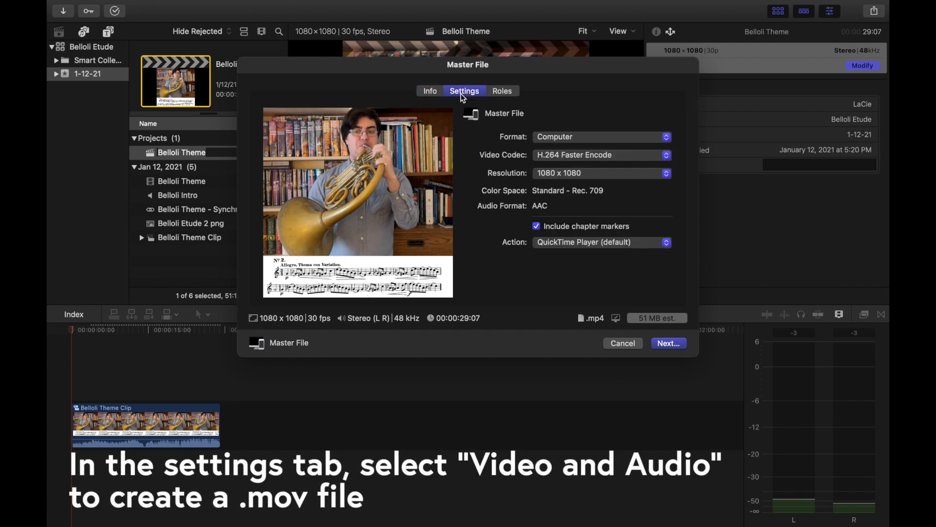
Step: Set the export format to Video and Audio with the H.264 video codec
{"action": "left_click", "coordinate": [557, 139]}
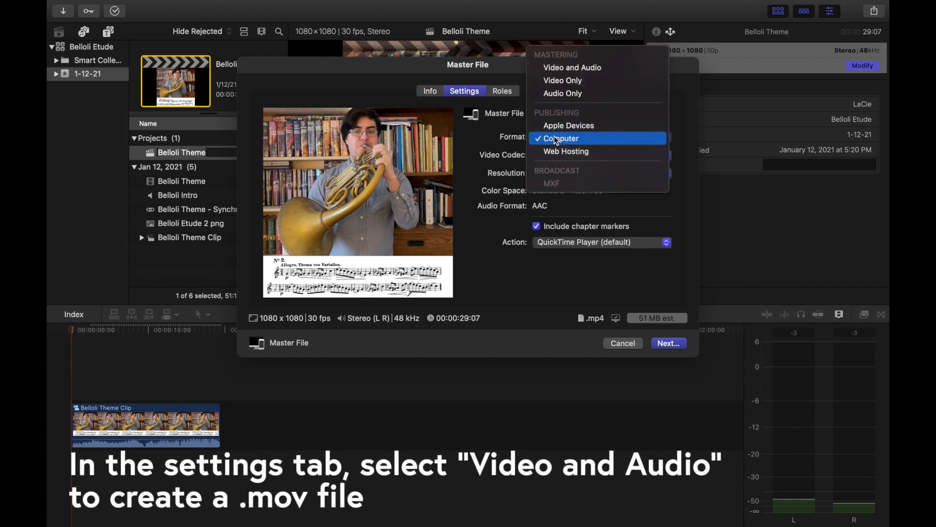
{"action": "left_click", "coordinate": [570, 71]}
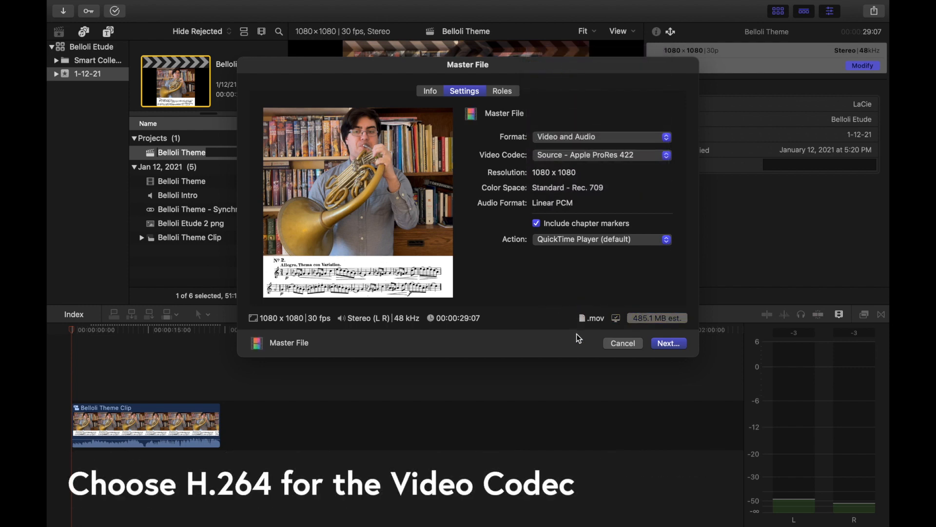
{"action": "left_click", "coordinate": [618, 157]}
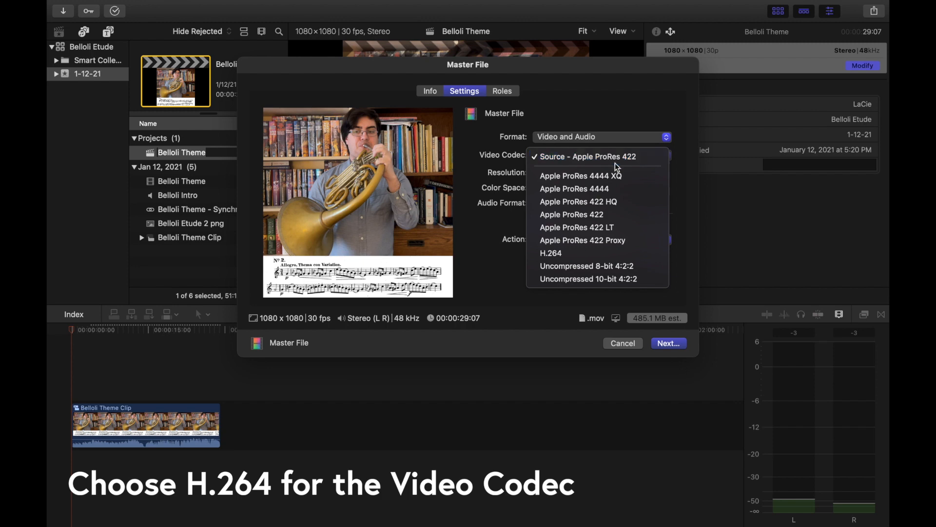
{"action": "left_click", "coordinate": [552, 254]}
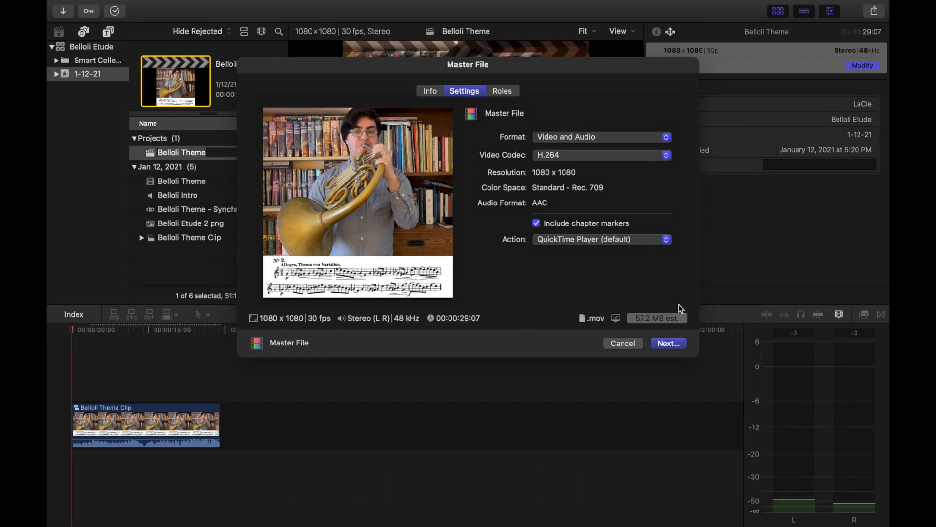
Step: Change the export format to Computer and proceed to saving
{"action": "left_click", "coordinate": [618, 137]}
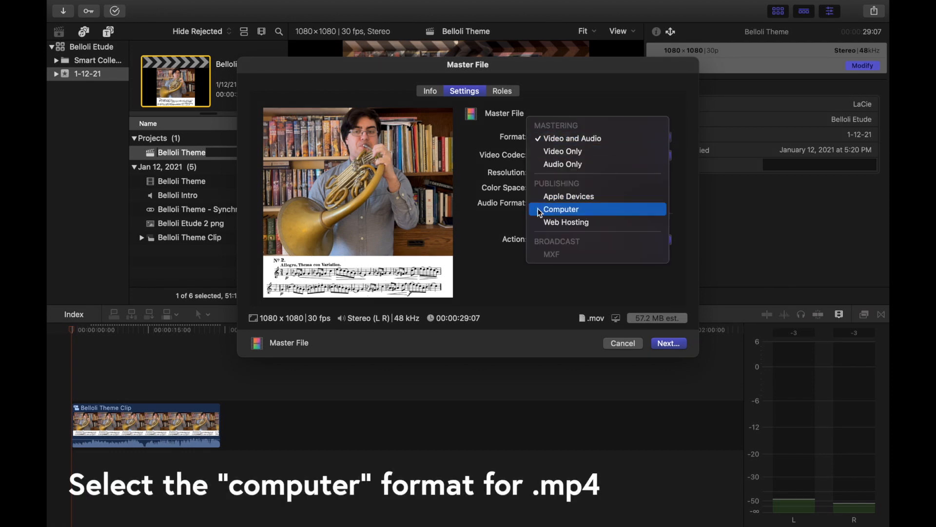
{"action": "left_click", "coordinate": [560, 211]}
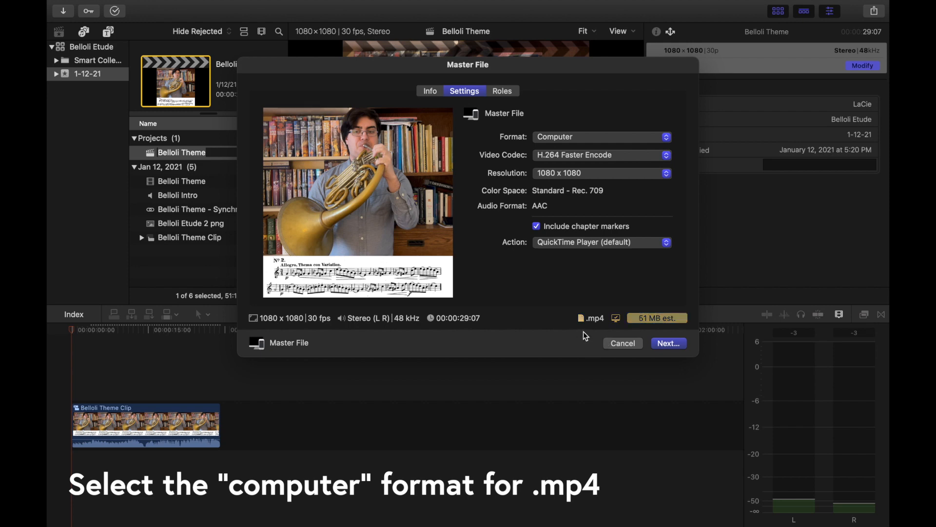
{"action": "left_click", "coordinate": [678, 345]}
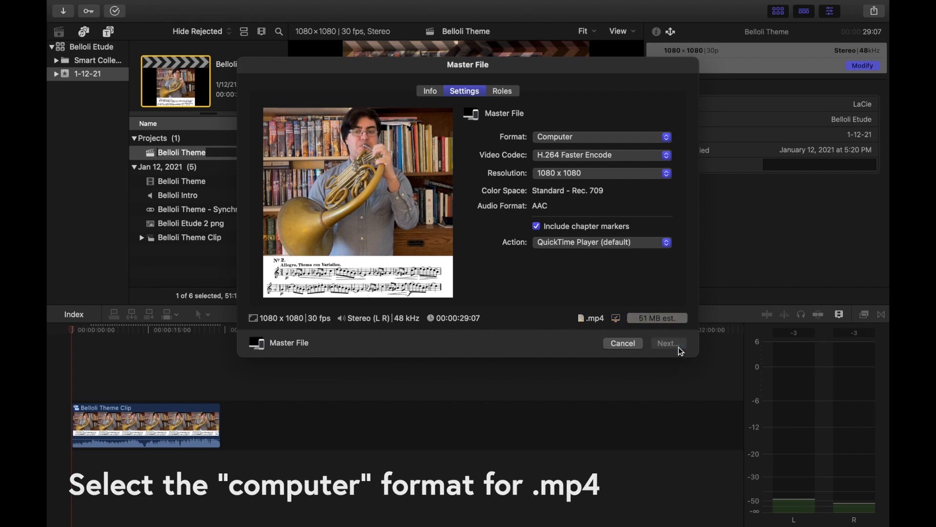
Step: Save the export as Belloli Theme Final in the Belloli Theme folder
{"action": "type", "text": "Fin"}
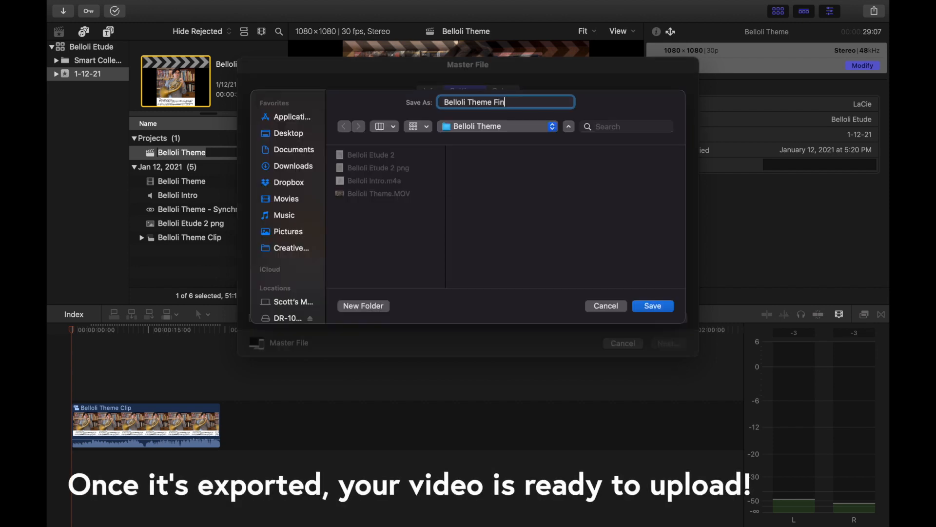
{"action": "type", "text": "al"}
{"action": "left_click", "coordinate": [665, 307]}
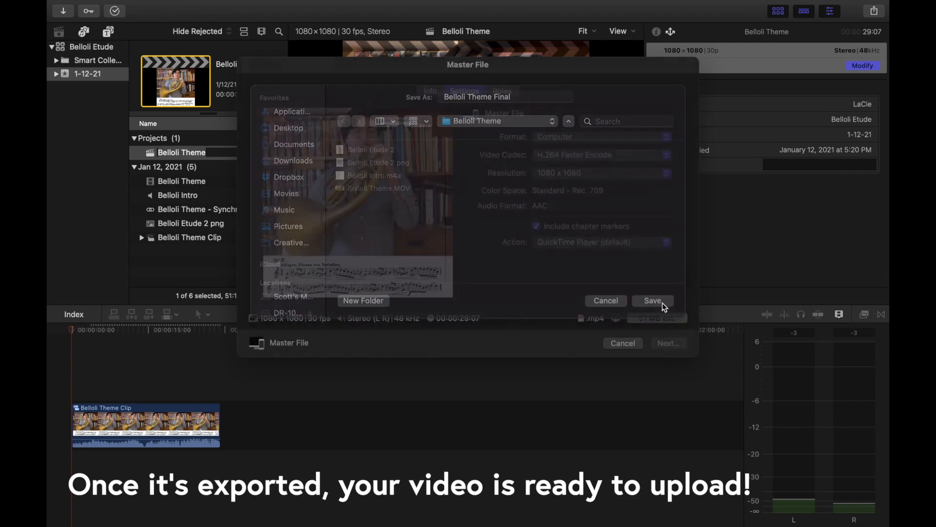